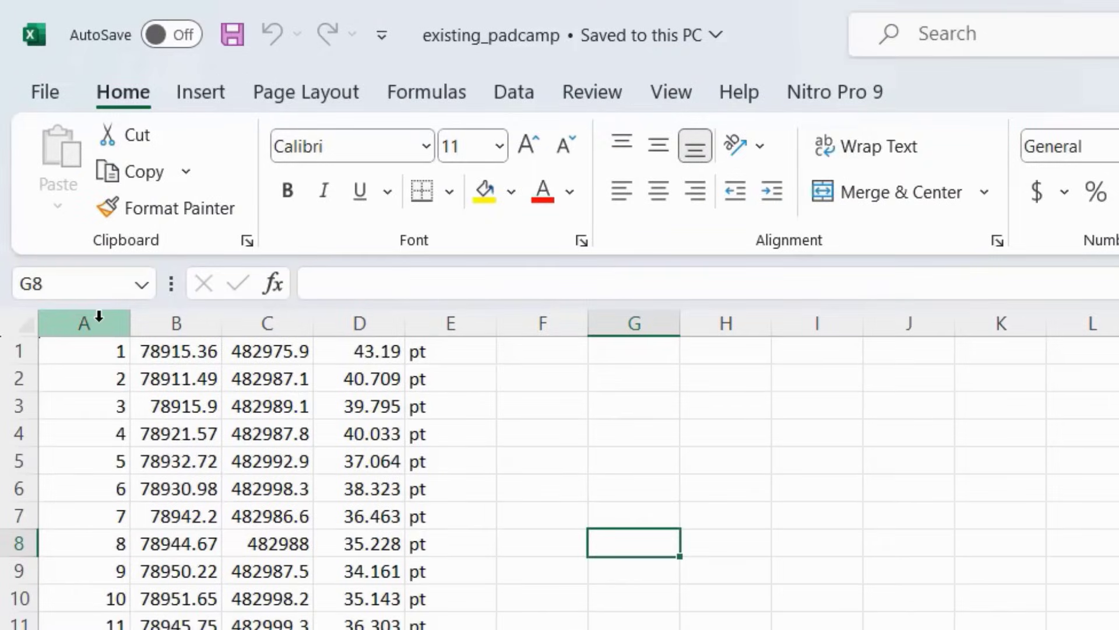
Review existing_padcamp's point number, easting, northing, elevation and code columns (A–E), then close Excel
left_click(99, 315)
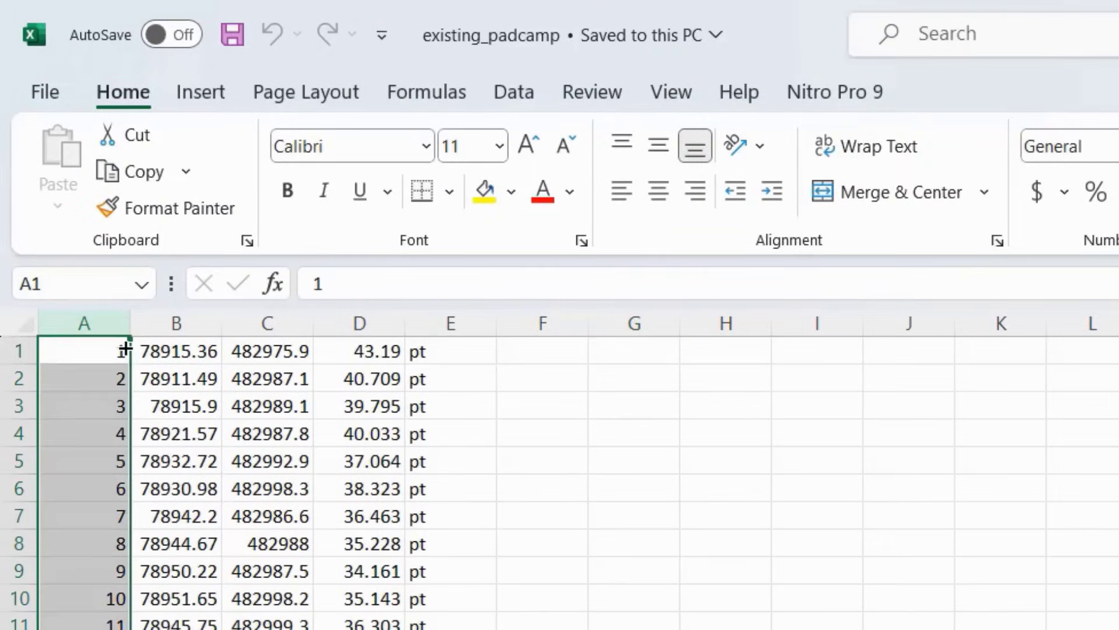
left_click(195, 319)
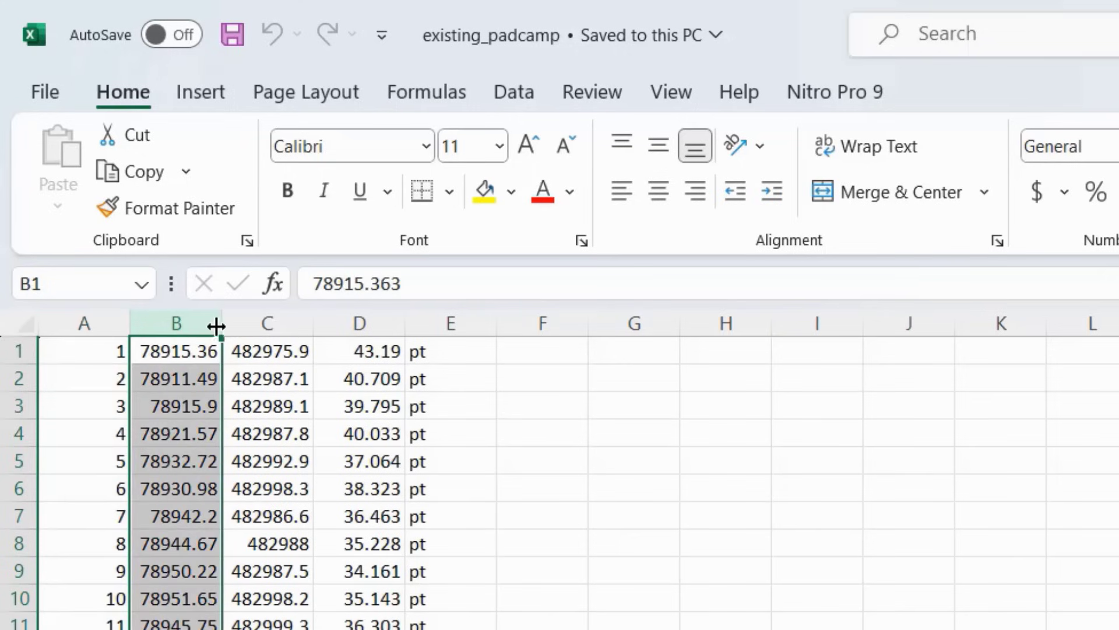
left_click(262, 324)
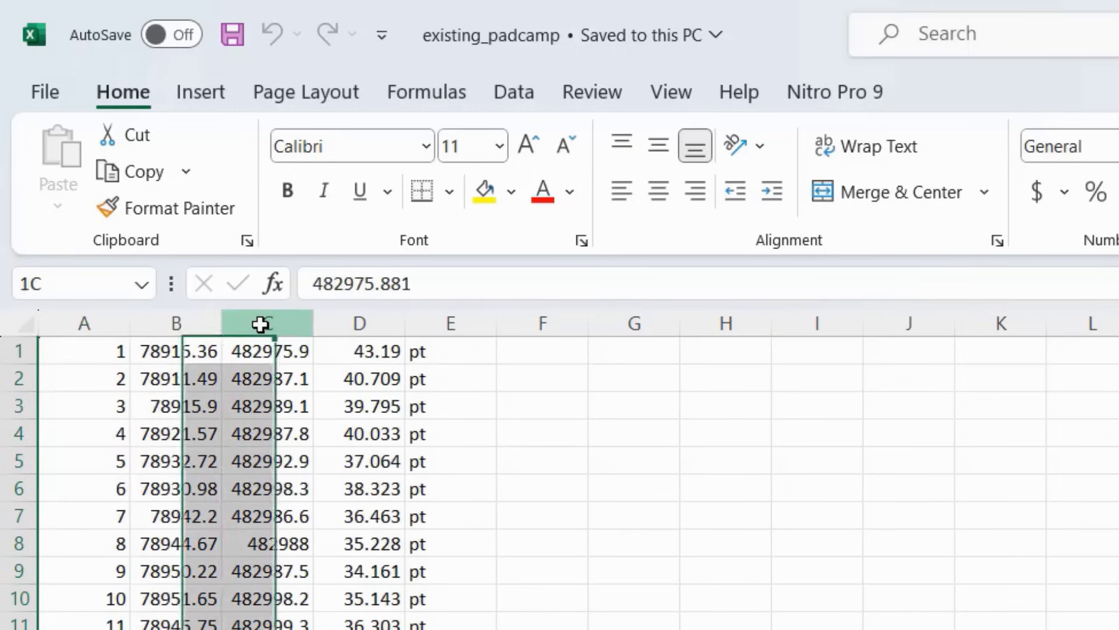
left_click(366, 322)
left_click(439, 319)
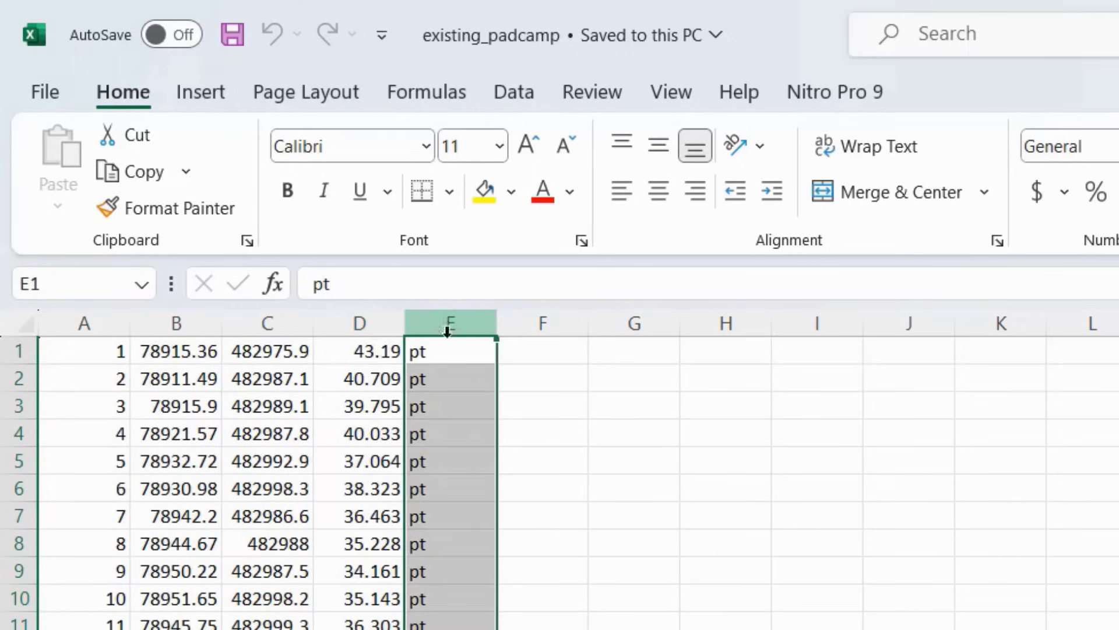
left_click(560, 479)
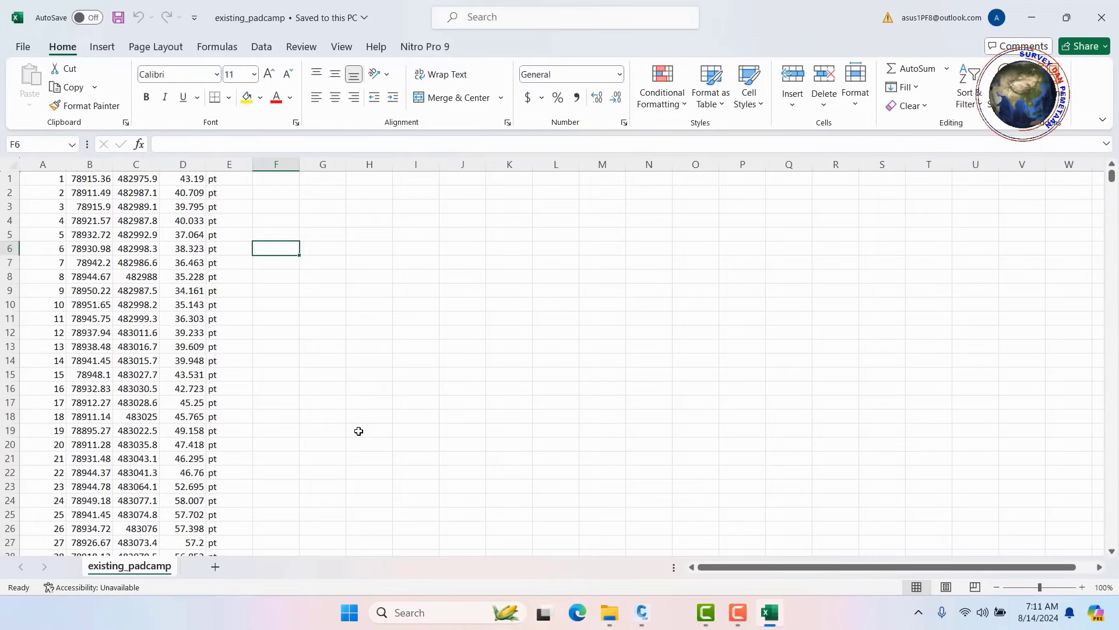
left_click(1104, 16)
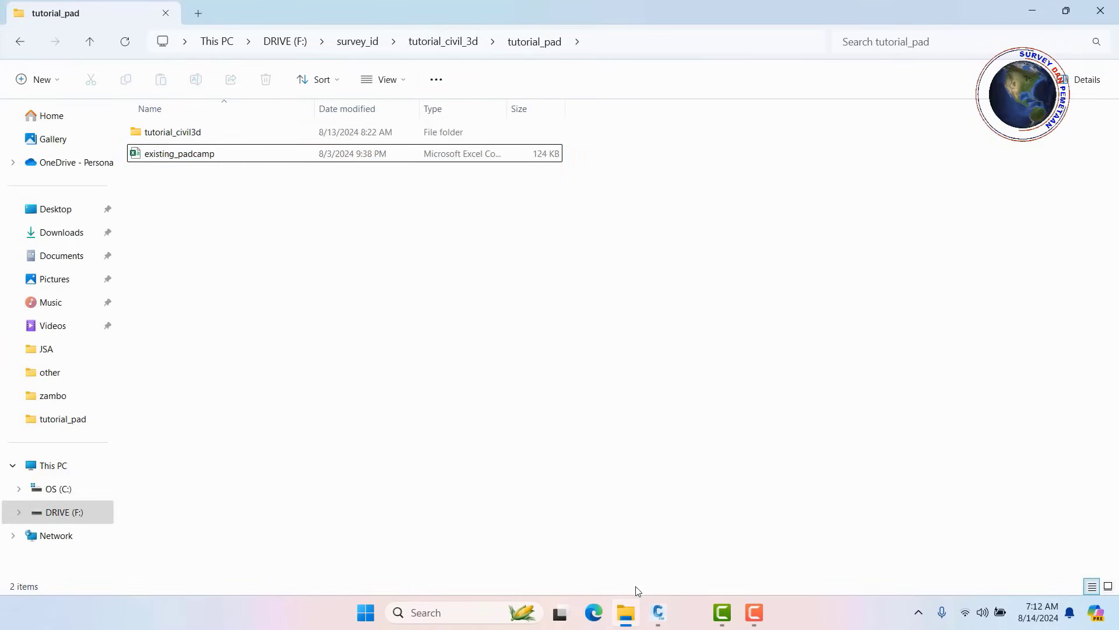
Switch from File Explorer to Civil 3D's Drawing1 via the taskbar
left_click(658, 612)
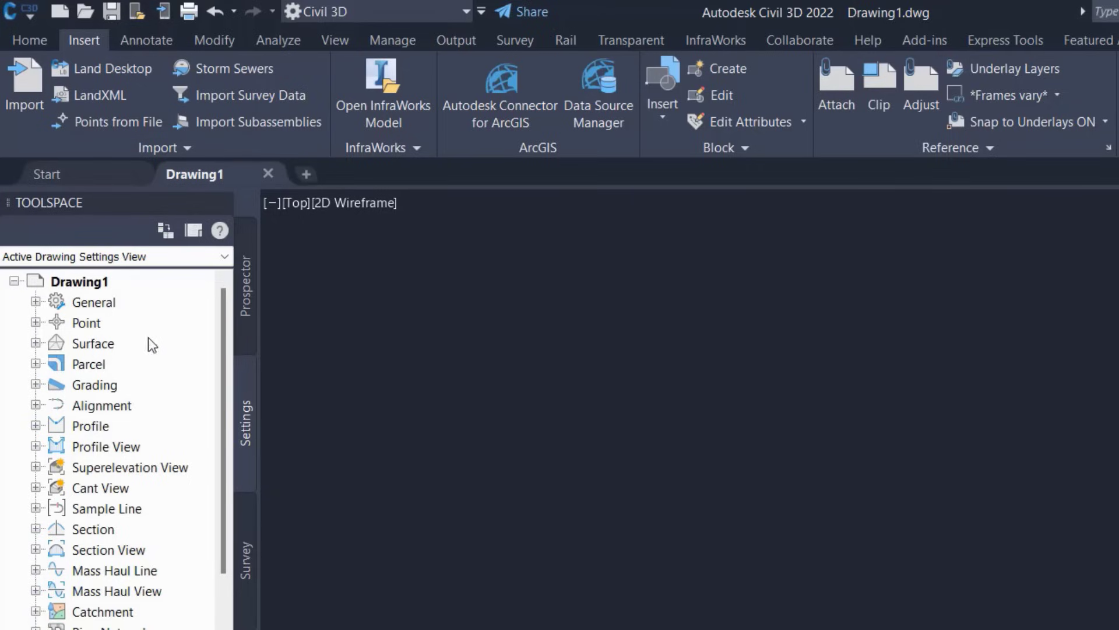
Open Drawing1's drawing settings and choose the UTM, WGS84 Datum coordinate category
left_click(93, 282)
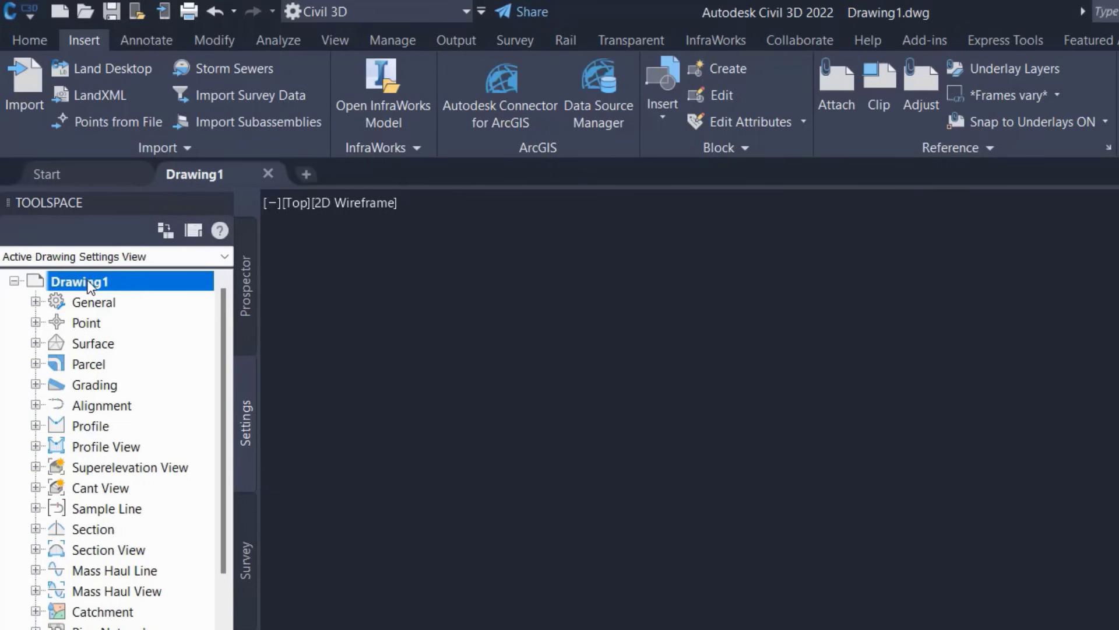
right_click(89, 285)
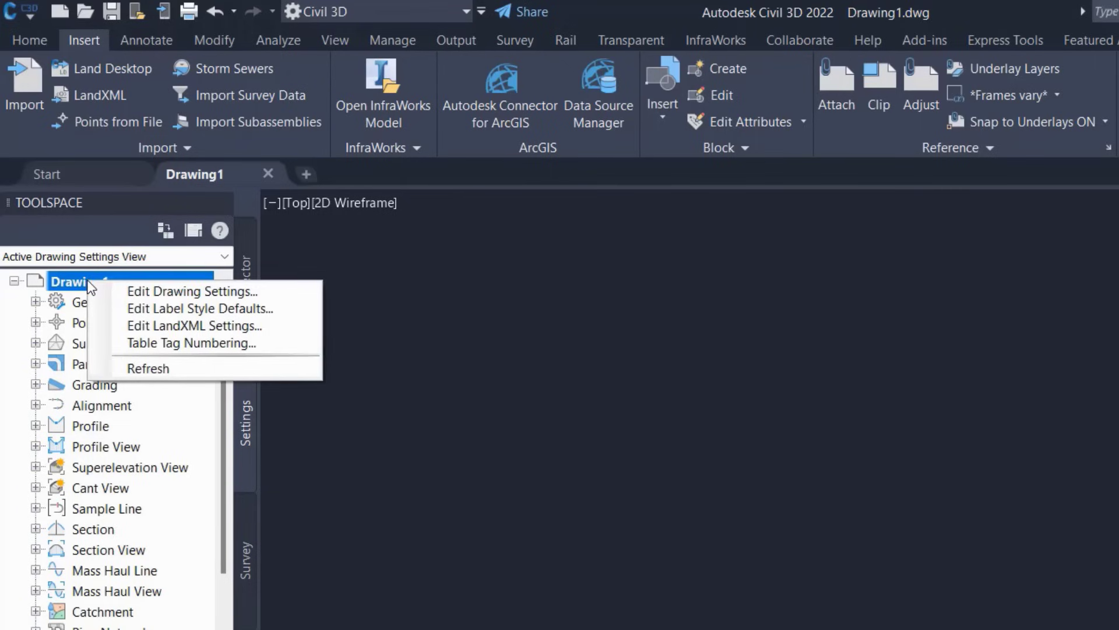
left_click(169, 291)
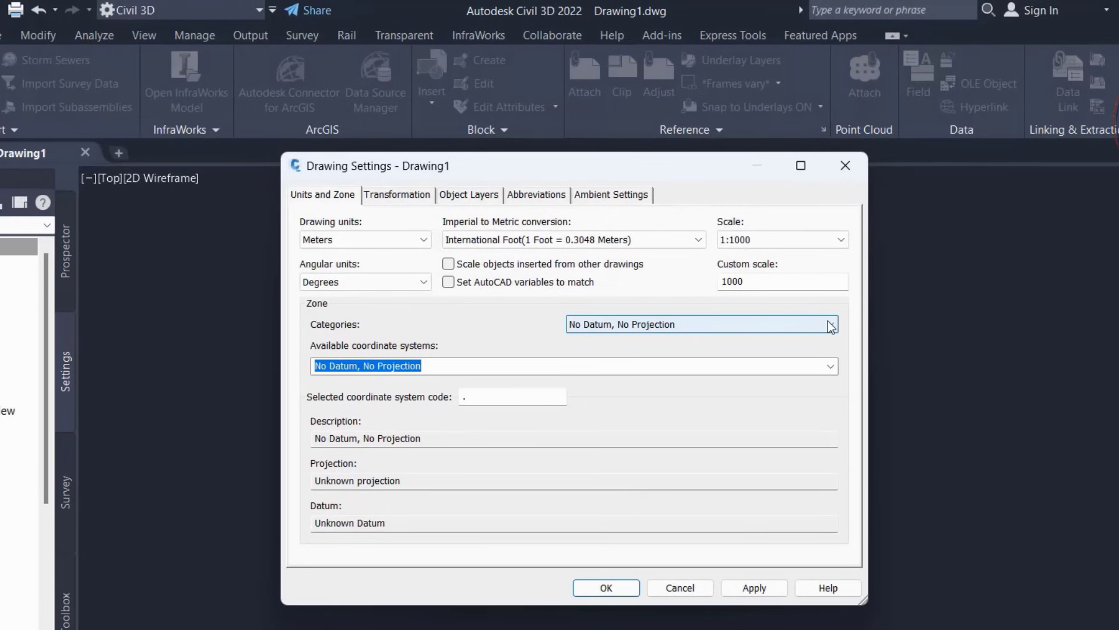
left_click(758, 251)
left_click_drag(830, 372, 830, 624)
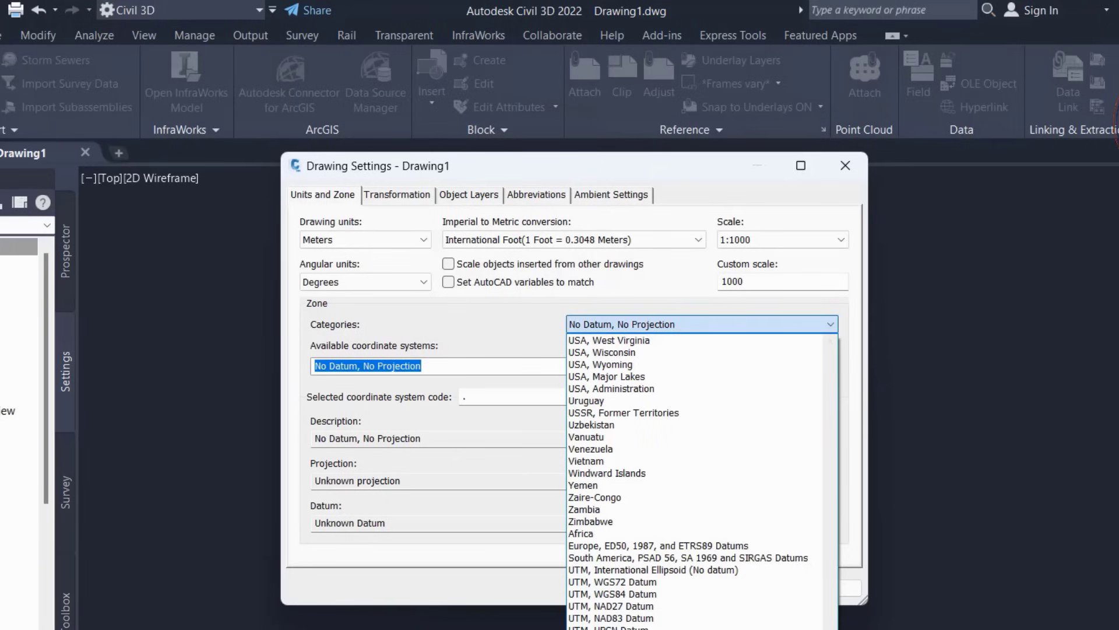
left_click(612, 593)
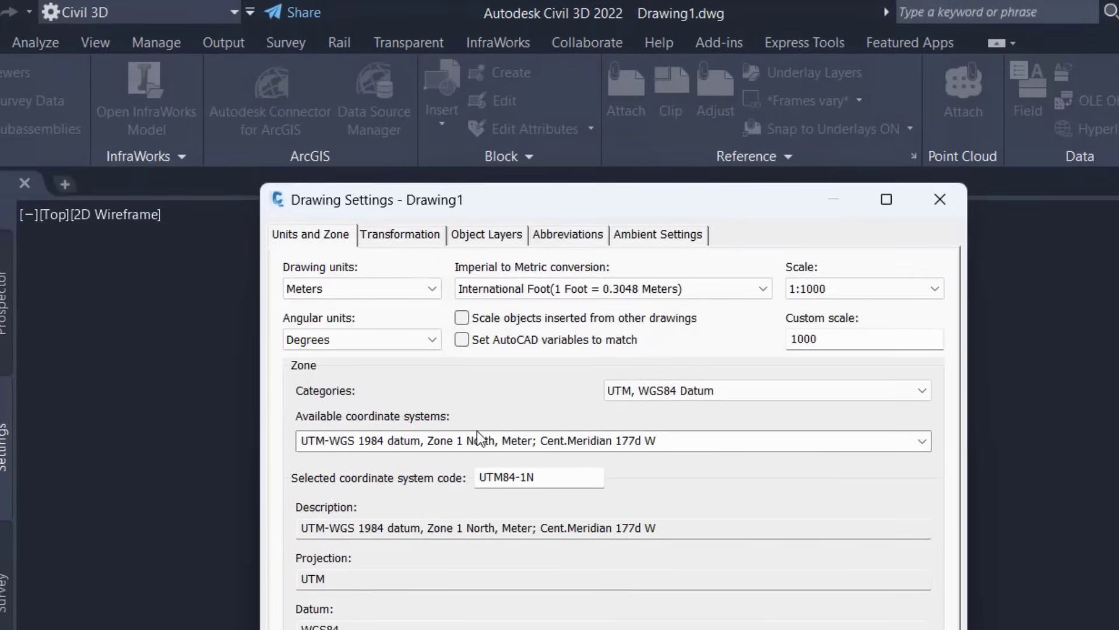
Pick UTM84-50N (WGS 1984 Zone 50 North, meters) and apply the settings
left_click(909, 447)
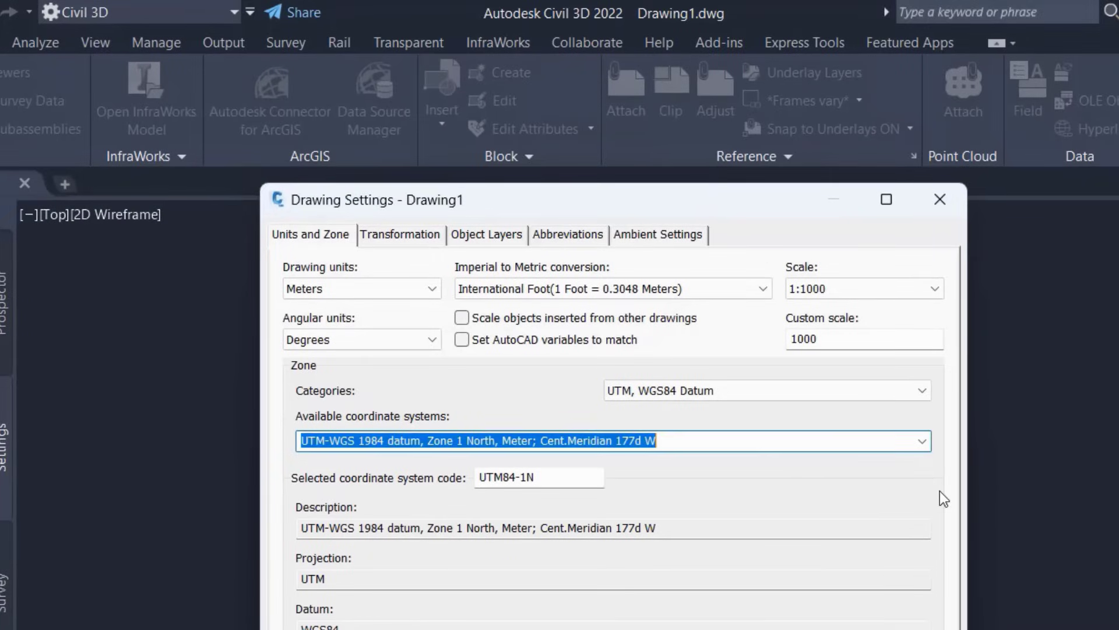
left_click(923, 441)
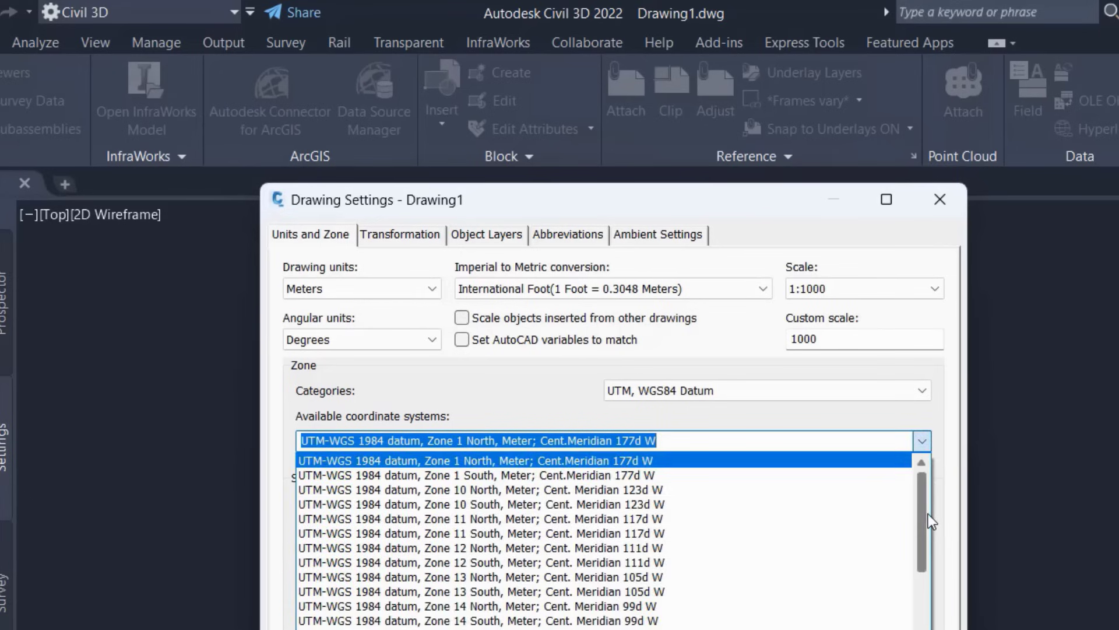
left_click_drag(927, 513, 923, 627)
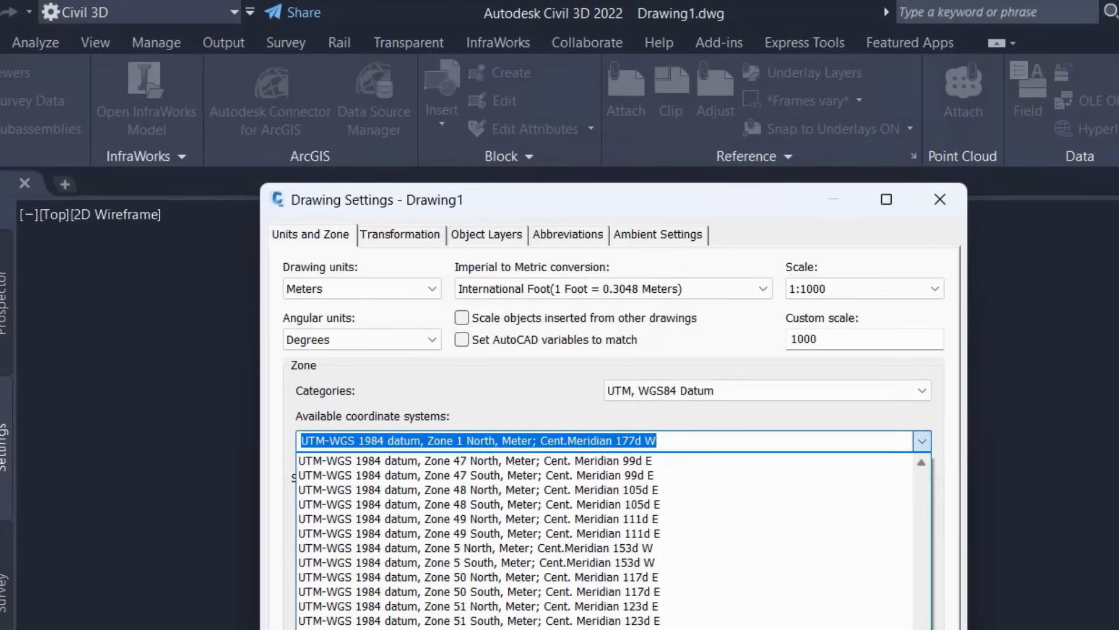
scroll(607, 539, "up", 2)
scroll(606, 539, "up", 1)
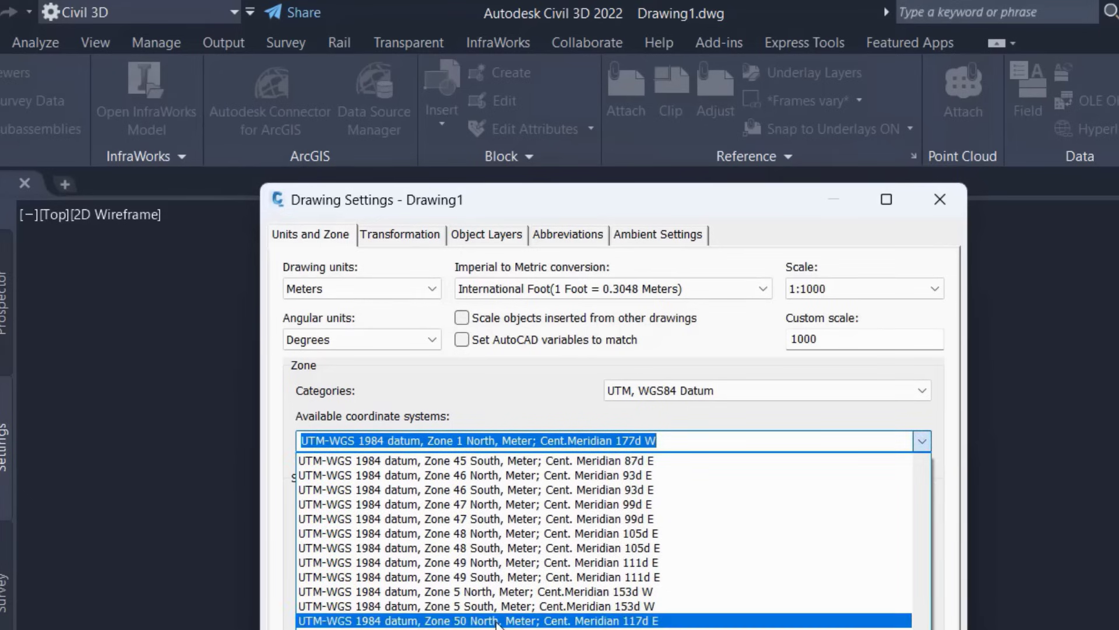
left_click(496, 620)
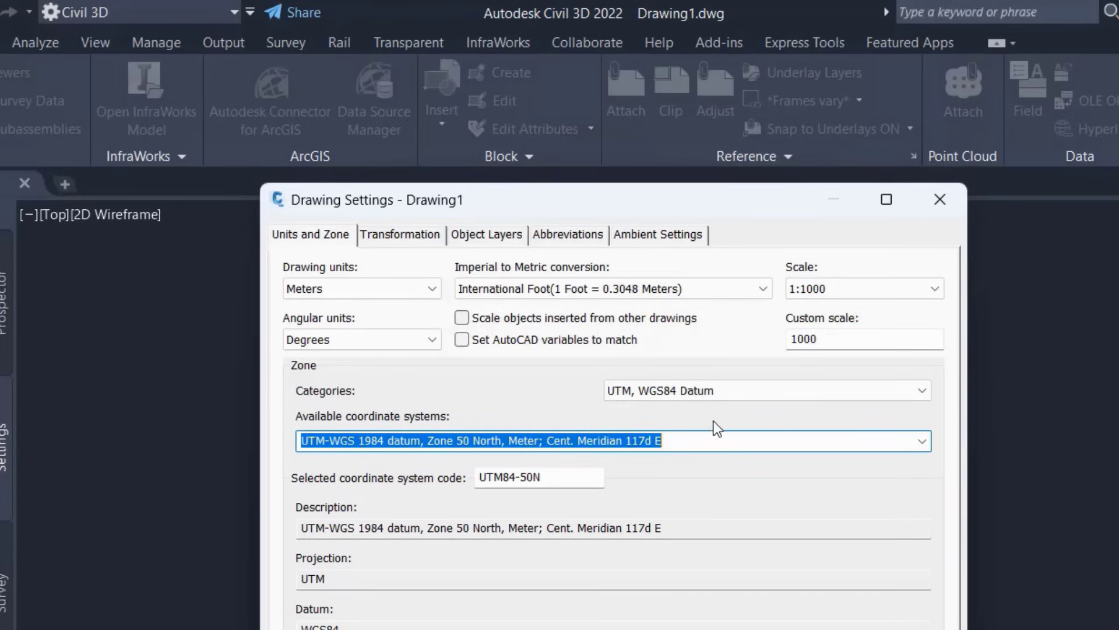
left_click(678, 442)
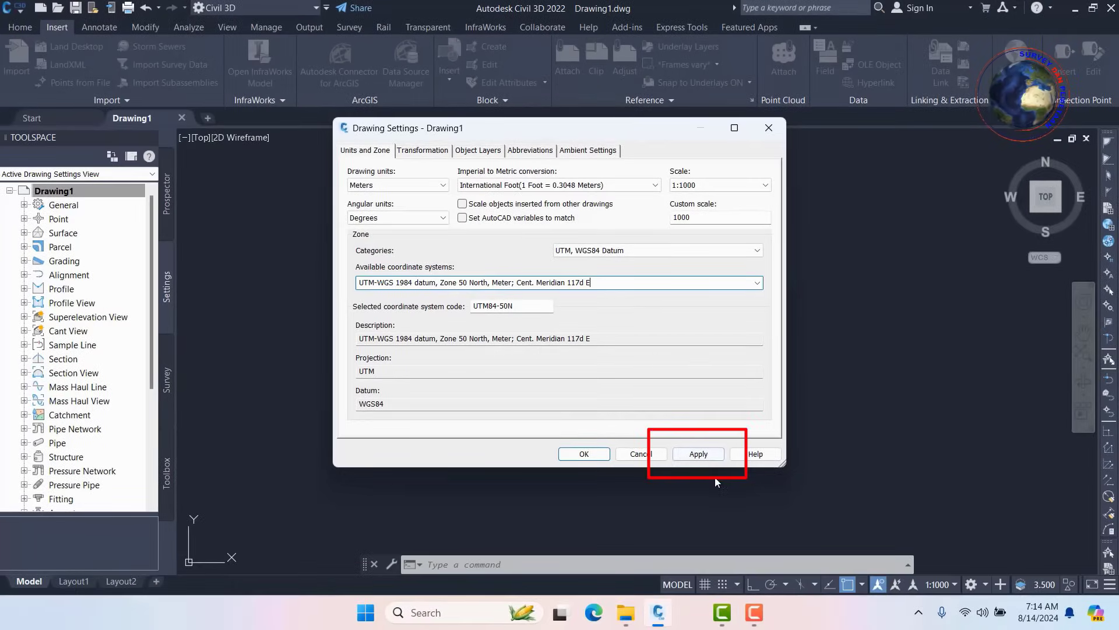
left_click(698, 454)
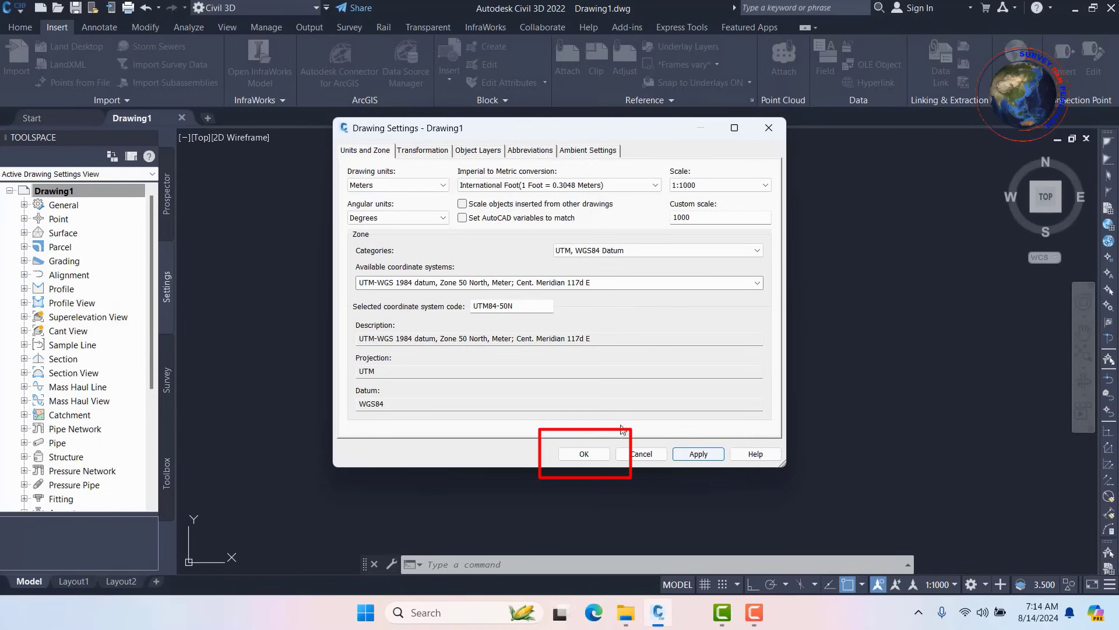
left_click(580, 454)
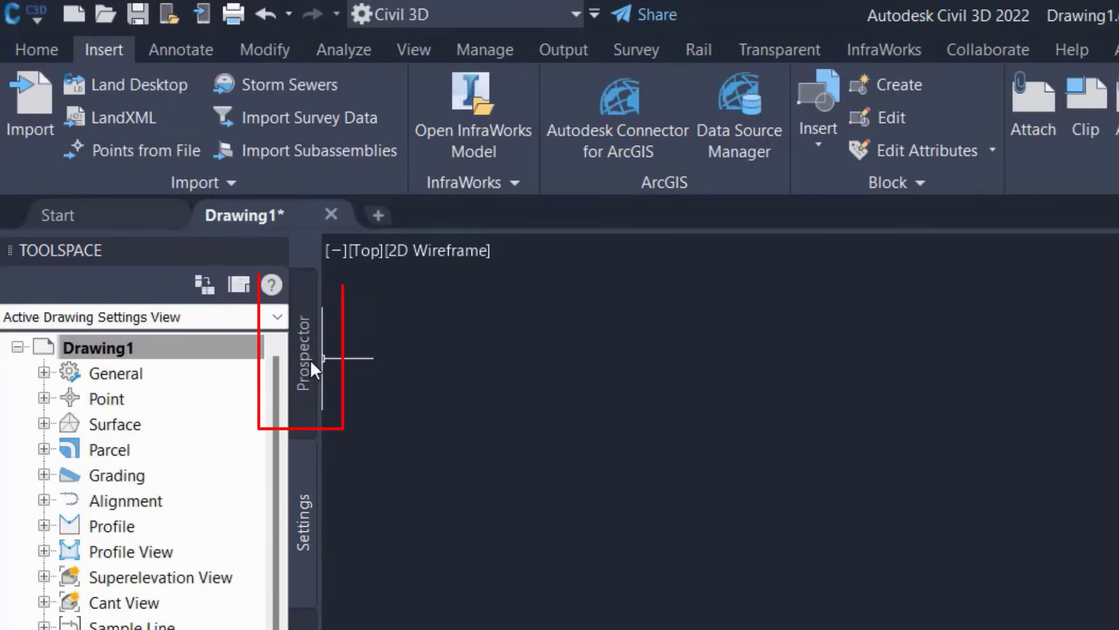
Open and close the point creation tools from Prospector's Points context menu
left_click(311, 359)
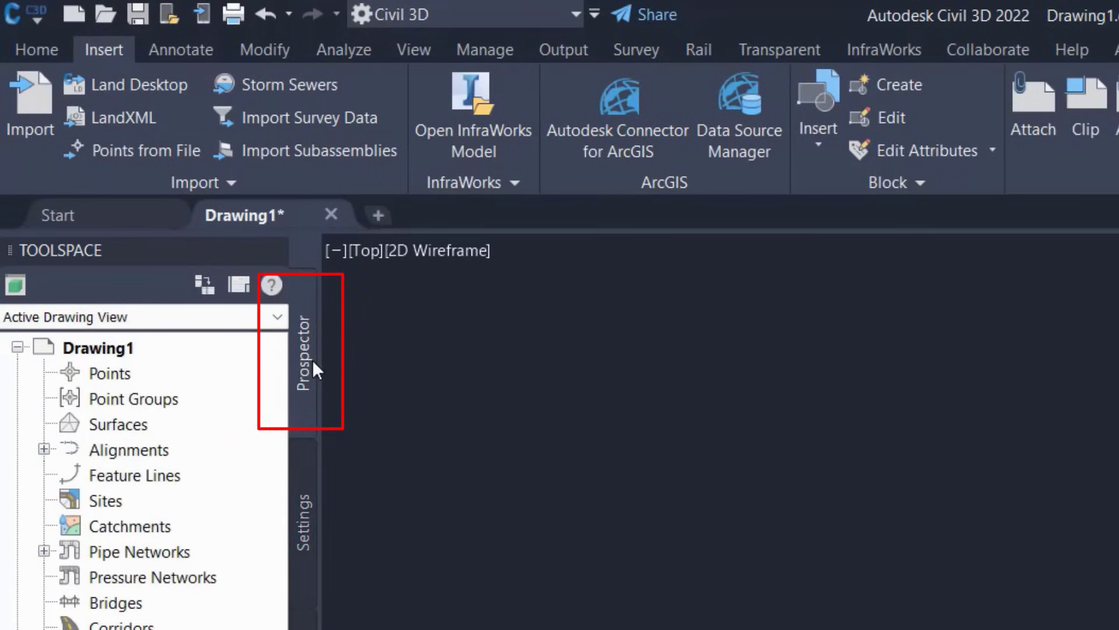
left_click(118, 376)
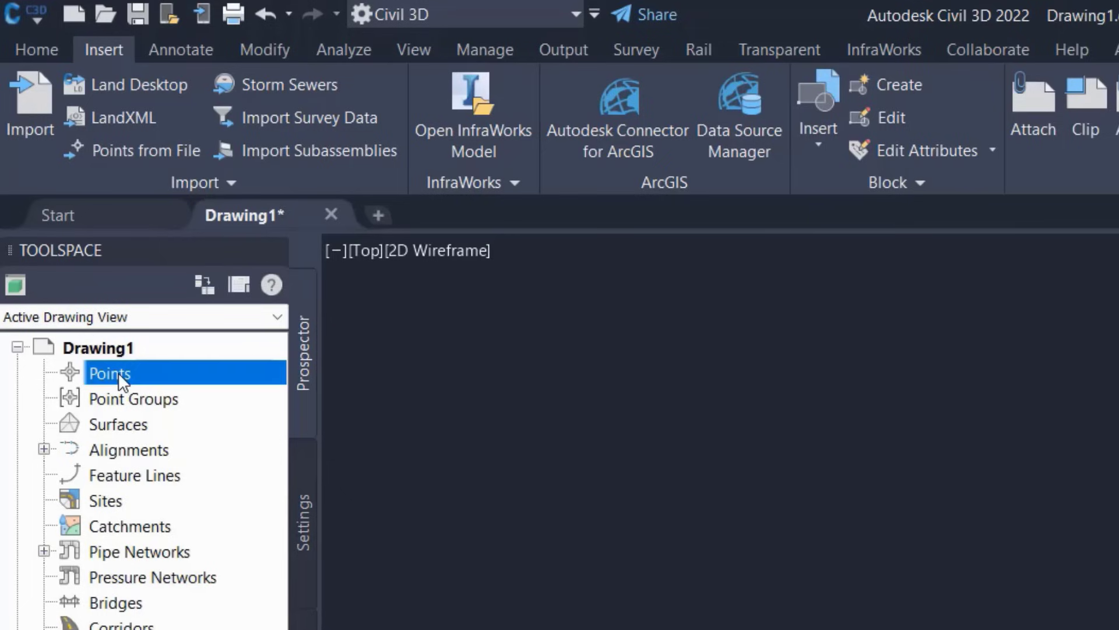
right_click(118, 376)
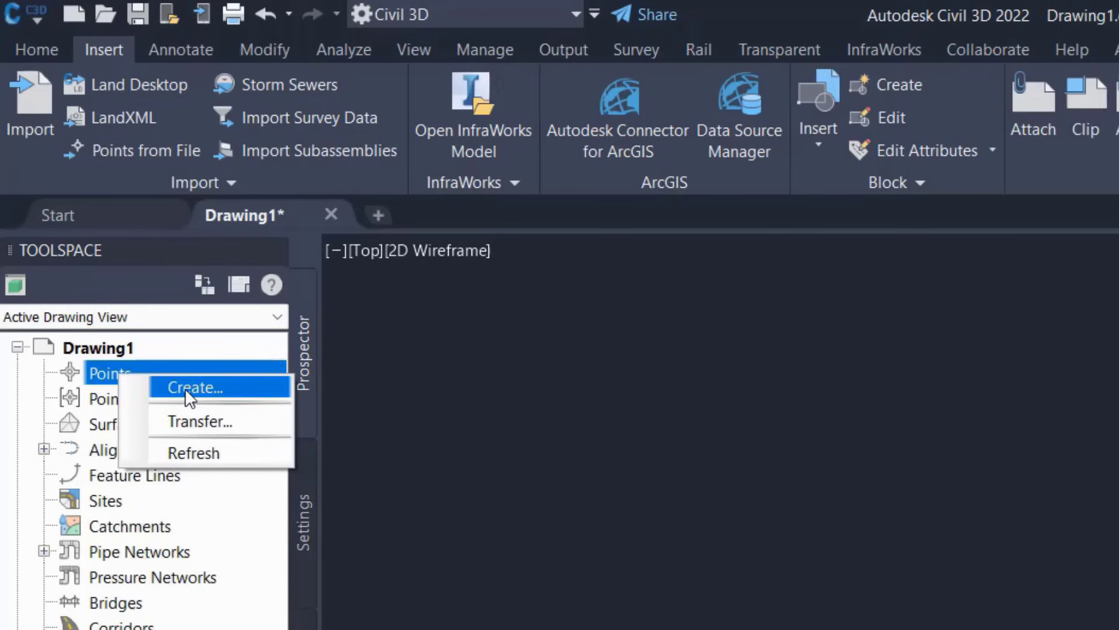
left_click(187, 388)
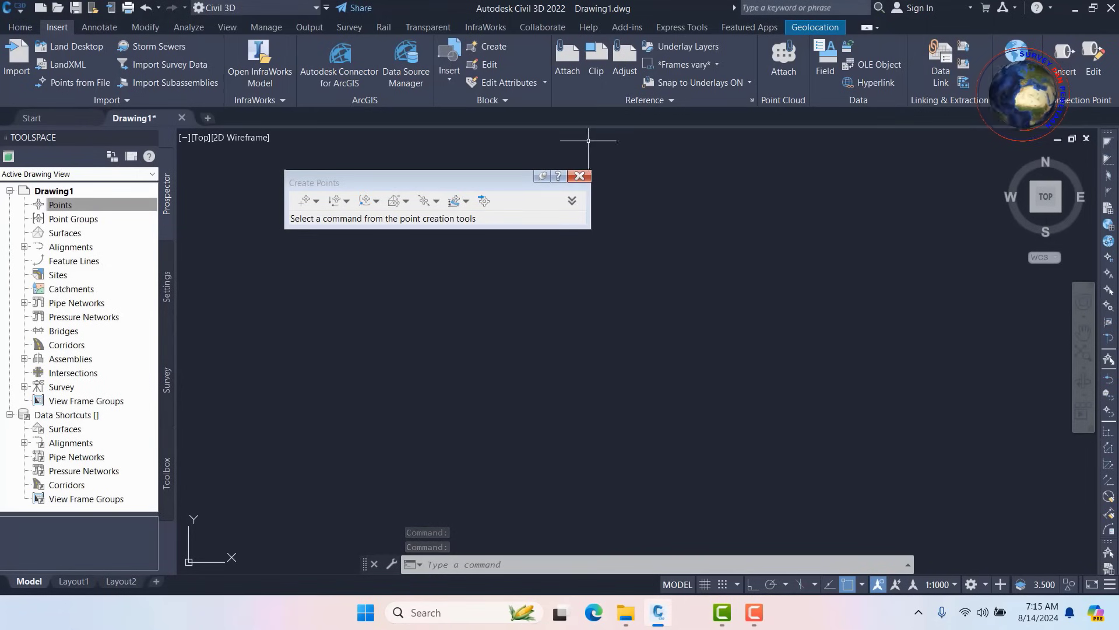
left_click(580, 177)
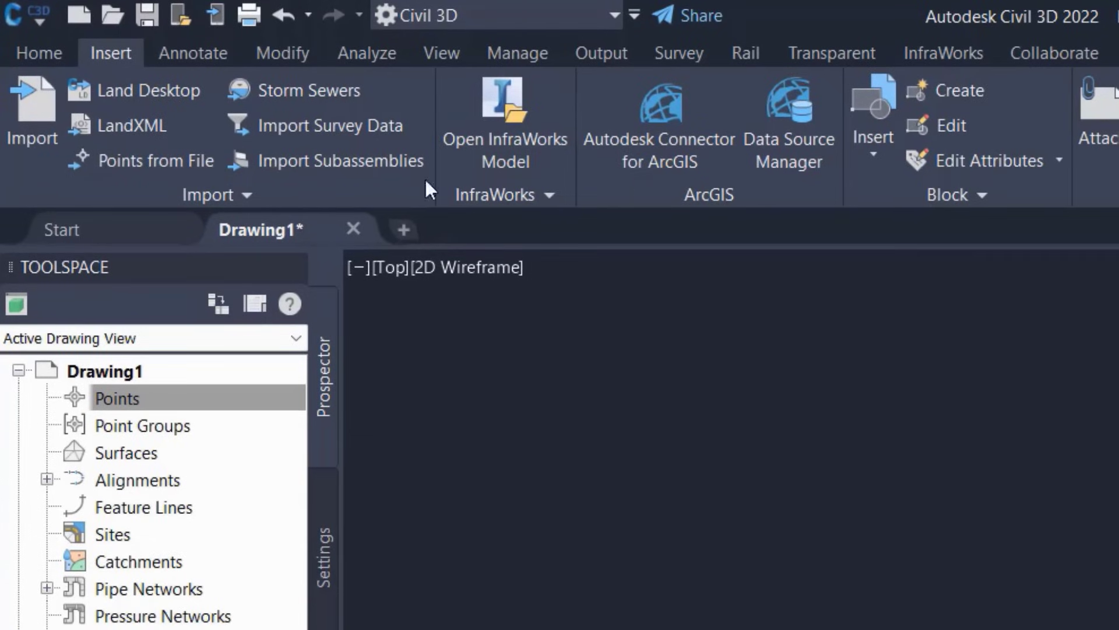
Show the Create Points toolbar from the Home tab's Points dropdown
left_click(60, 53)
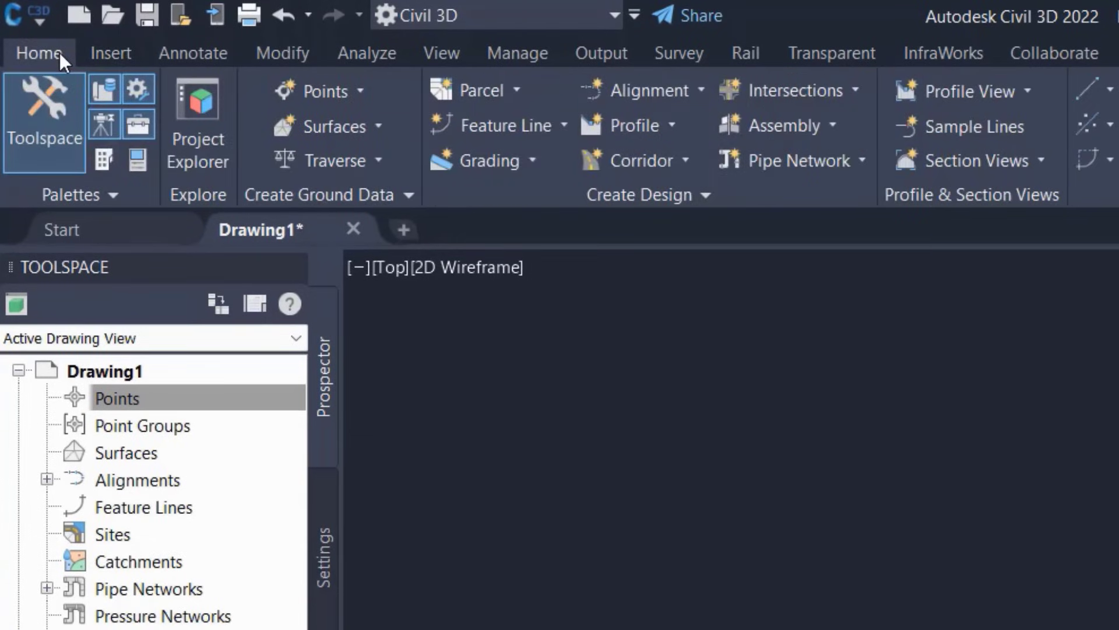
left_click(355, 93)
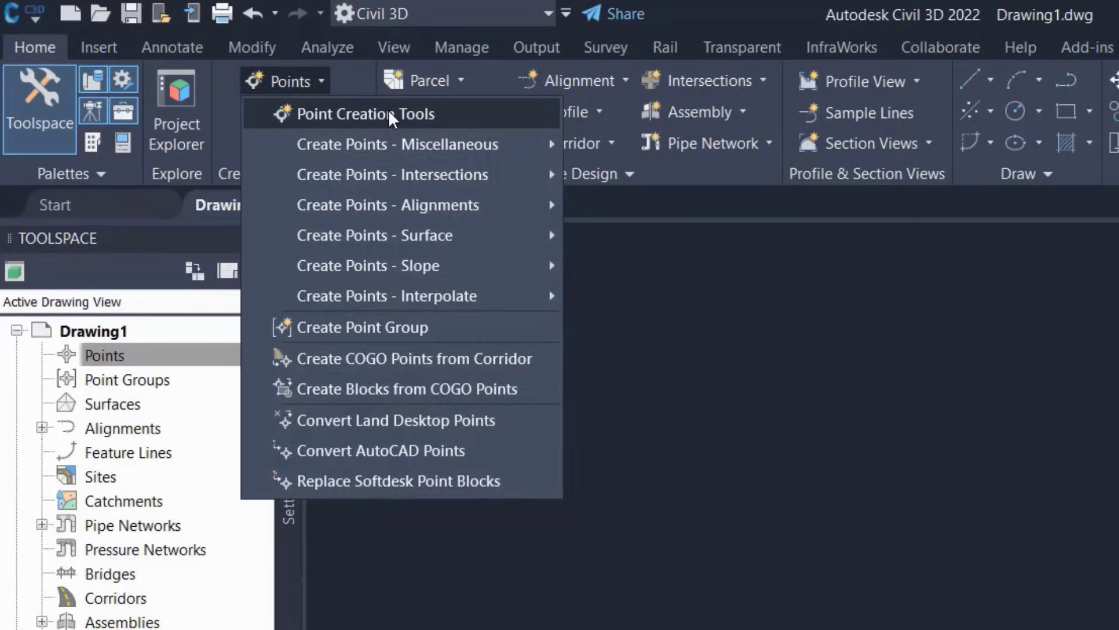
left_click(387, 111)
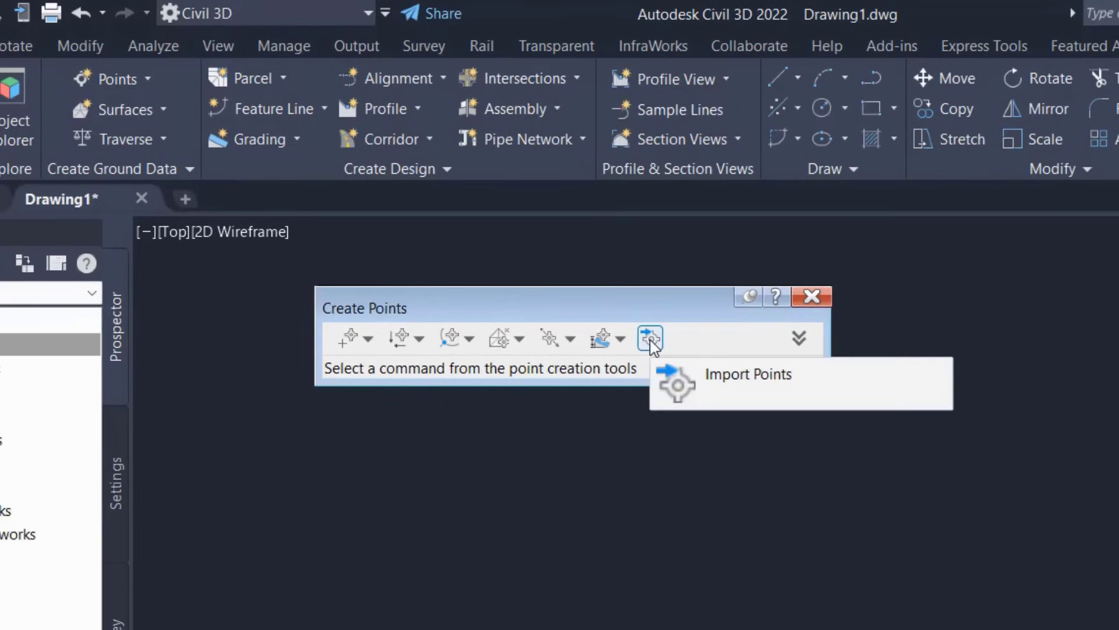
Add existing_padcamp.csv to the Import Points list in PNEZD comma-delimited format
left_click(650, 339)
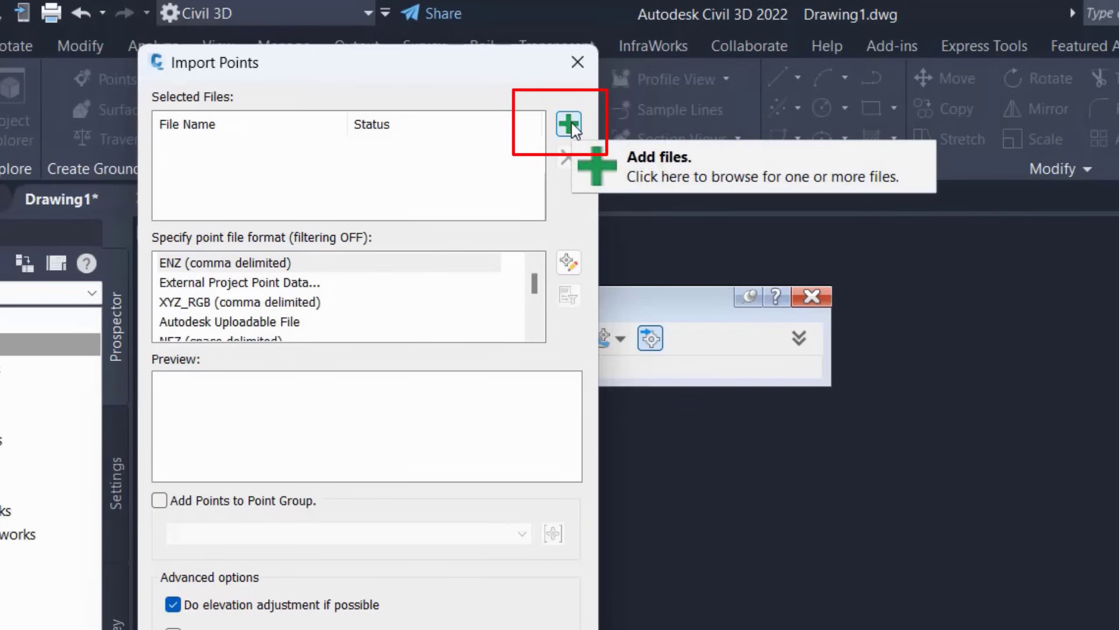
left_click(571, 127)
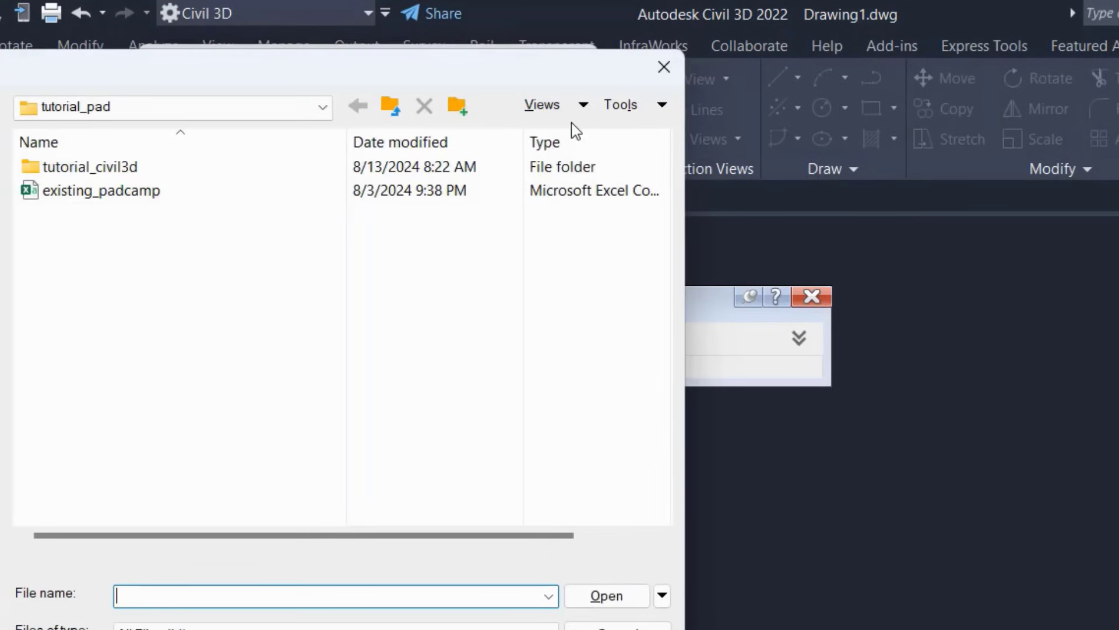
left_click(110, 197)
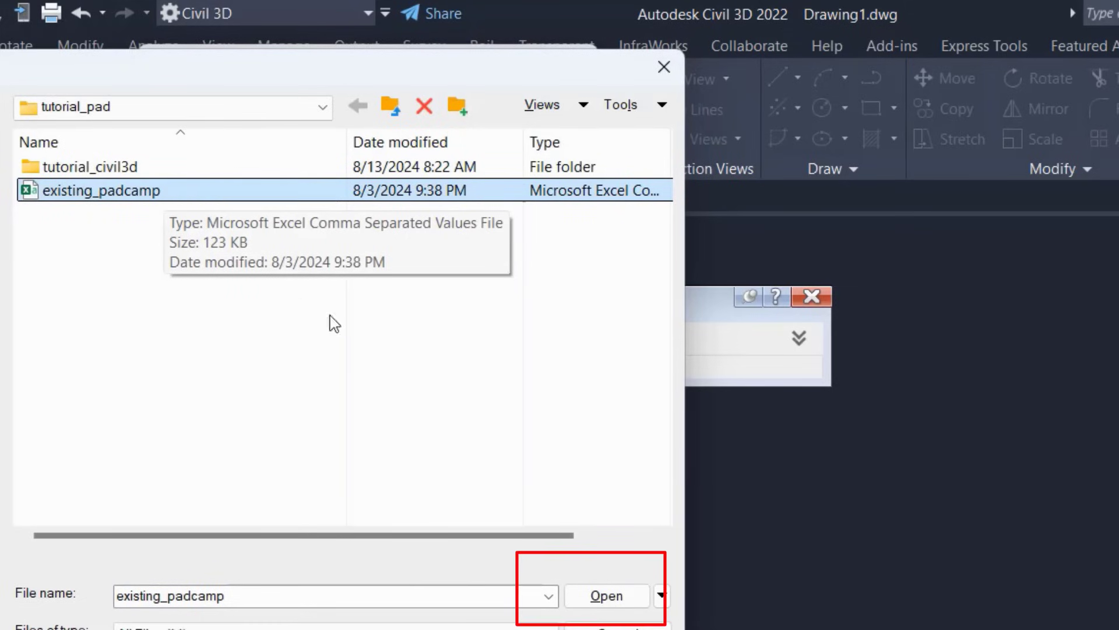
left_click(604, 597)
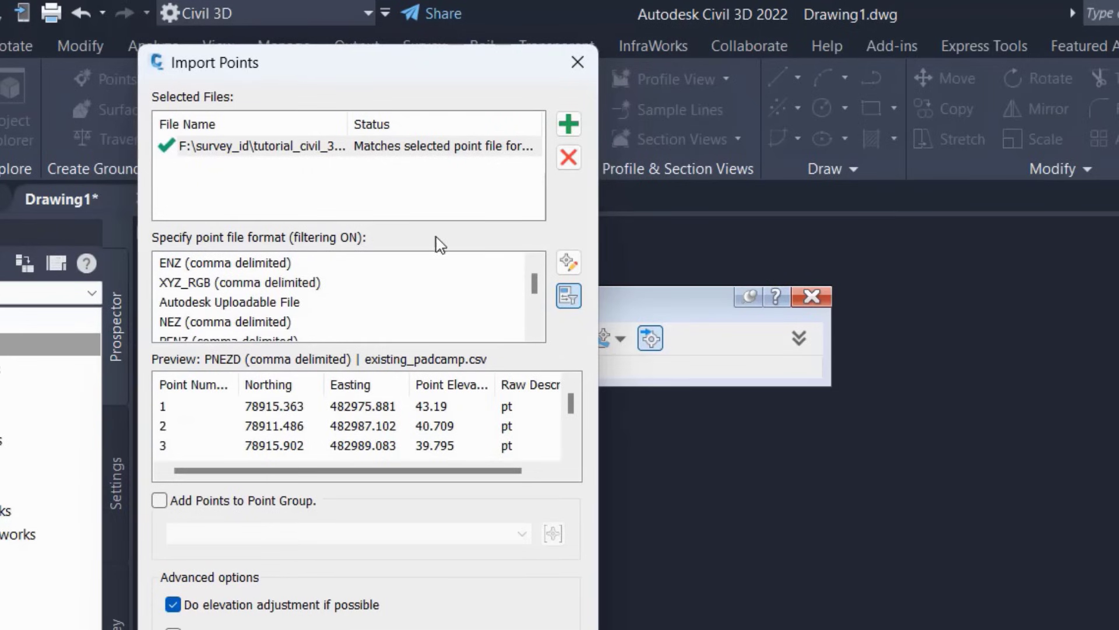
Import the existing_padcamp points into a new 'existing_pad' point group and close the toolbar
scroll(538, 288, "down", 2)
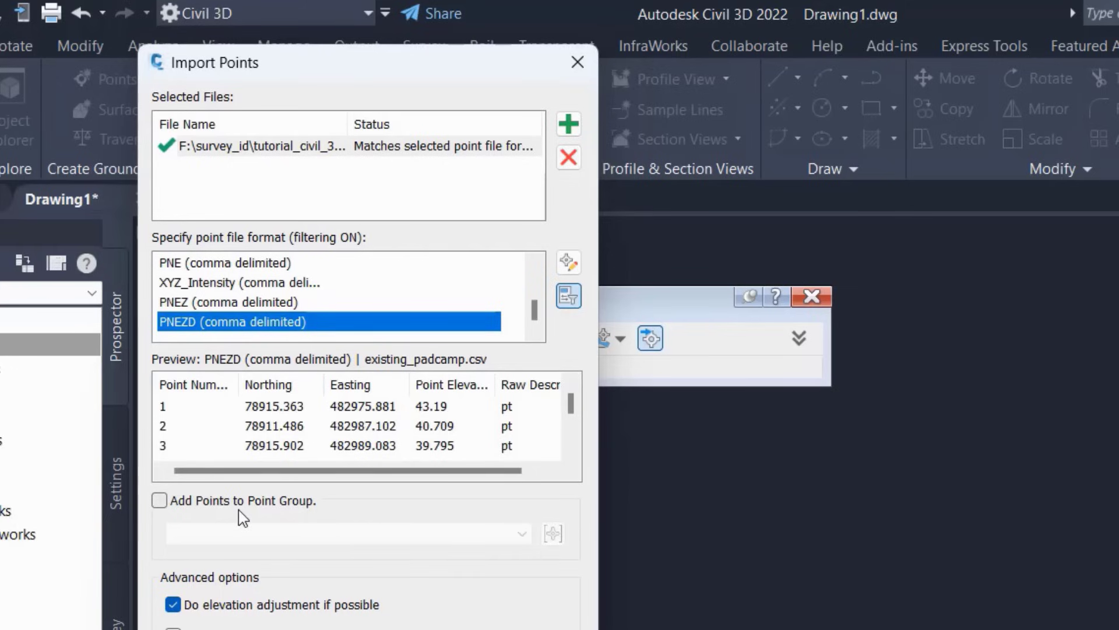
left_click(170, 500)
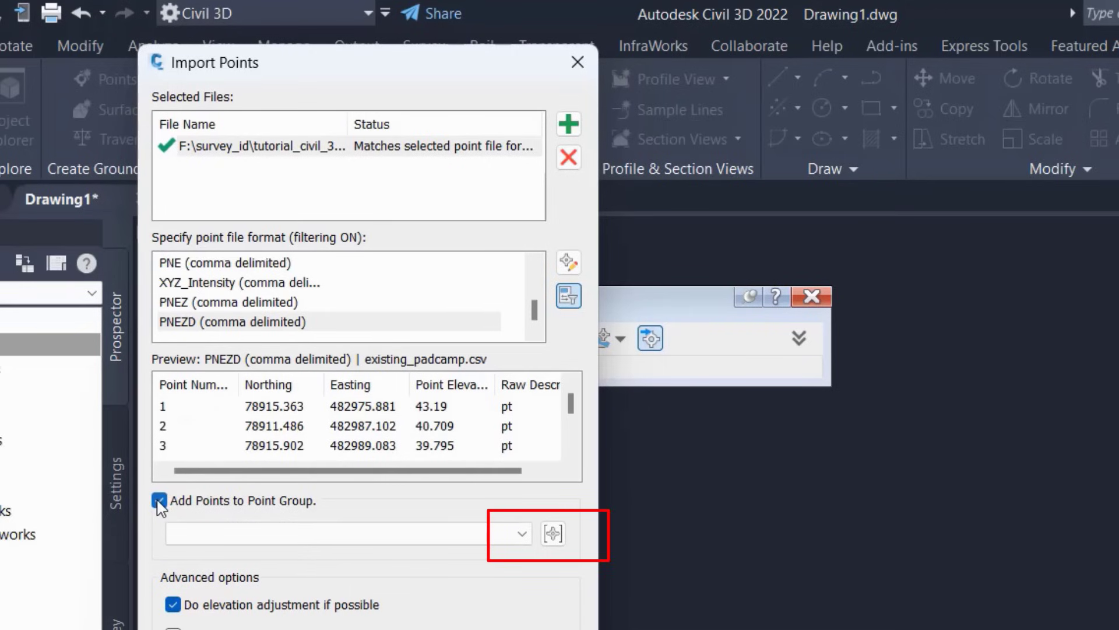
left_click(552, 534)
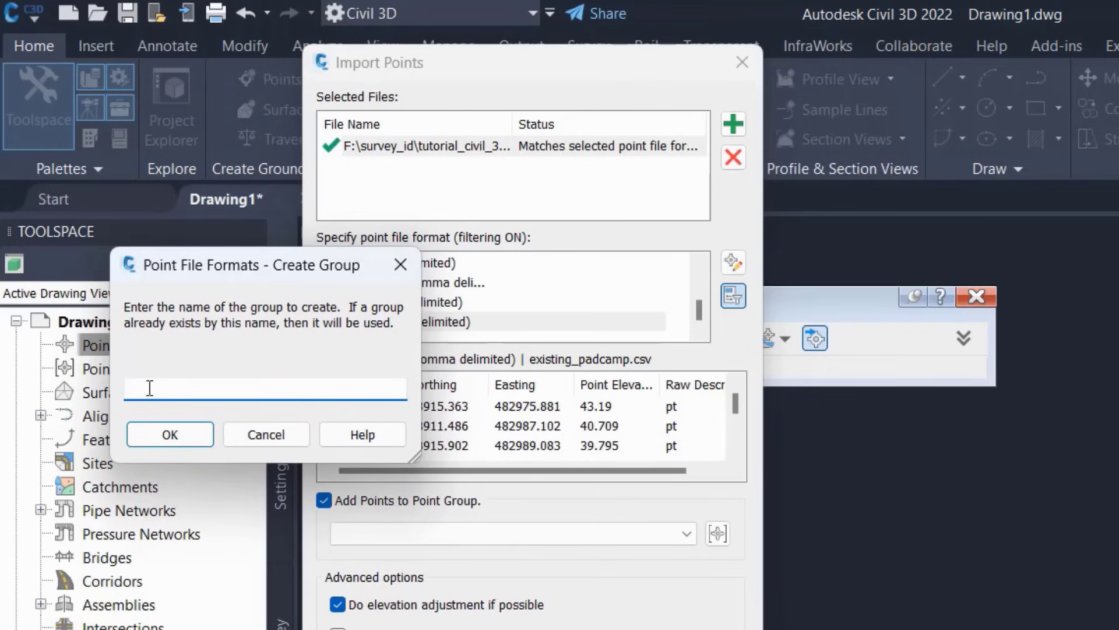
type("exi")
type("sting_pad")
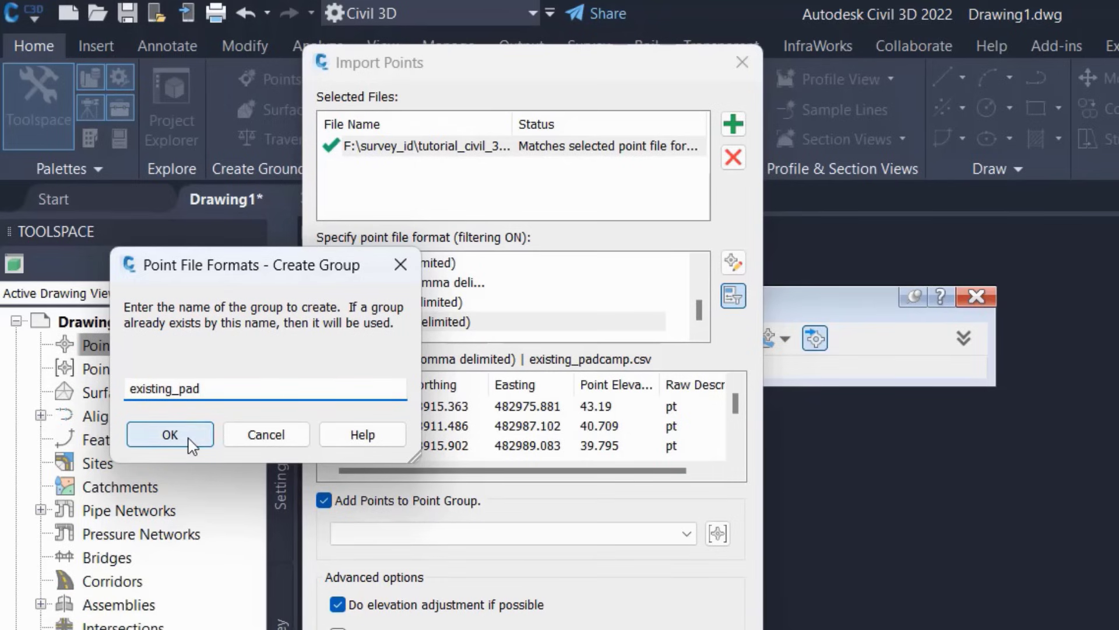
left_click(171, 438)
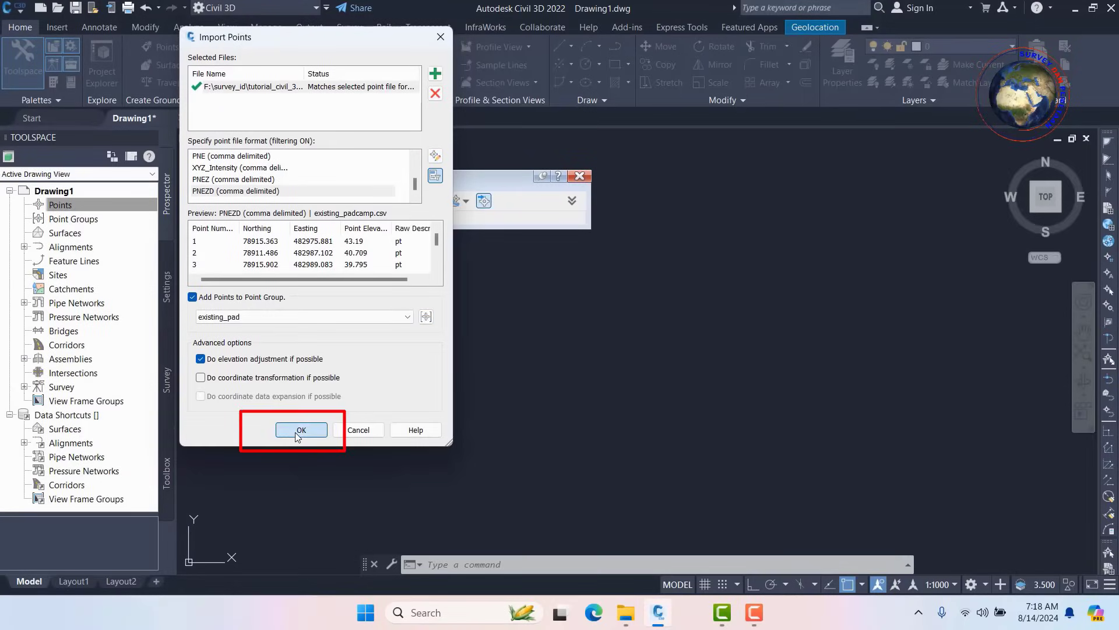
left_click(300, 431)
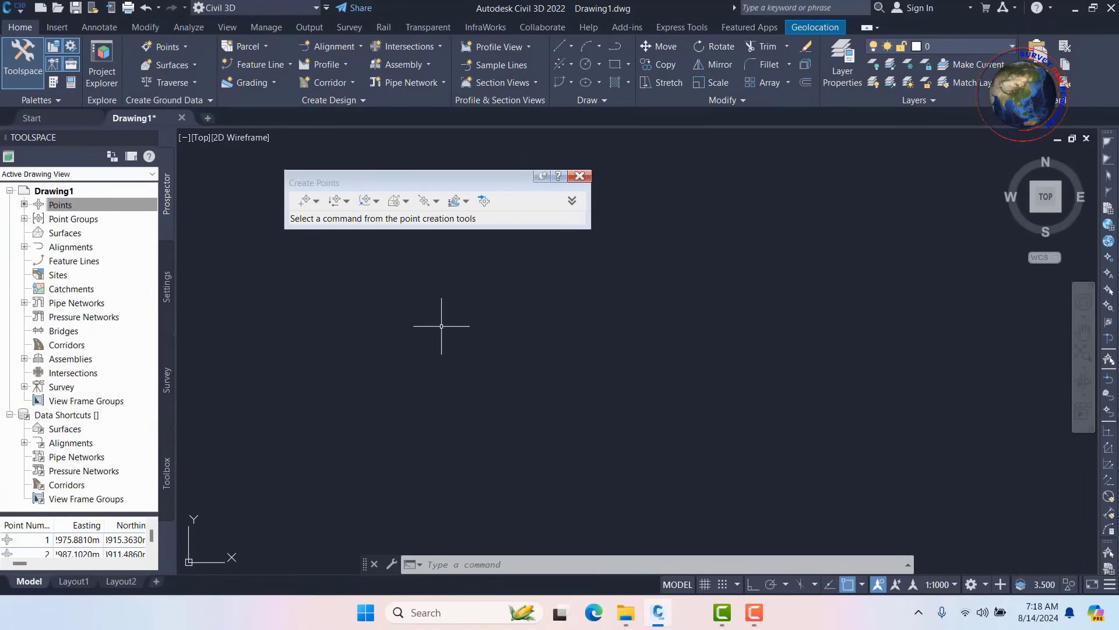
left_click(581, 177)
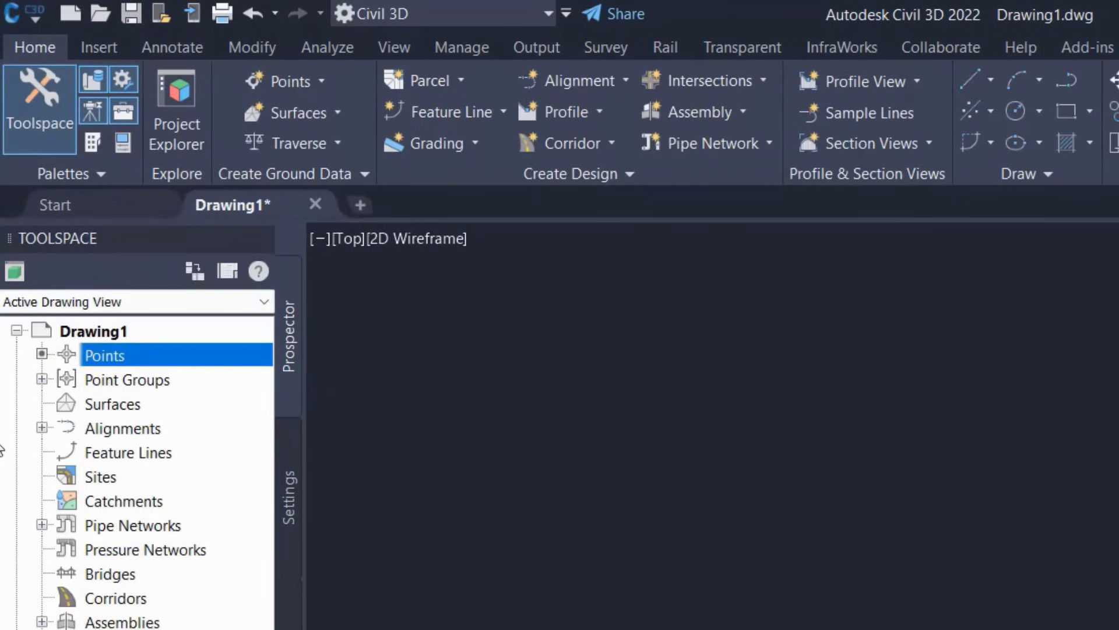
Expand Point Groups in Prospector and open the existing_pad group's context menu
left_click(127, 380)
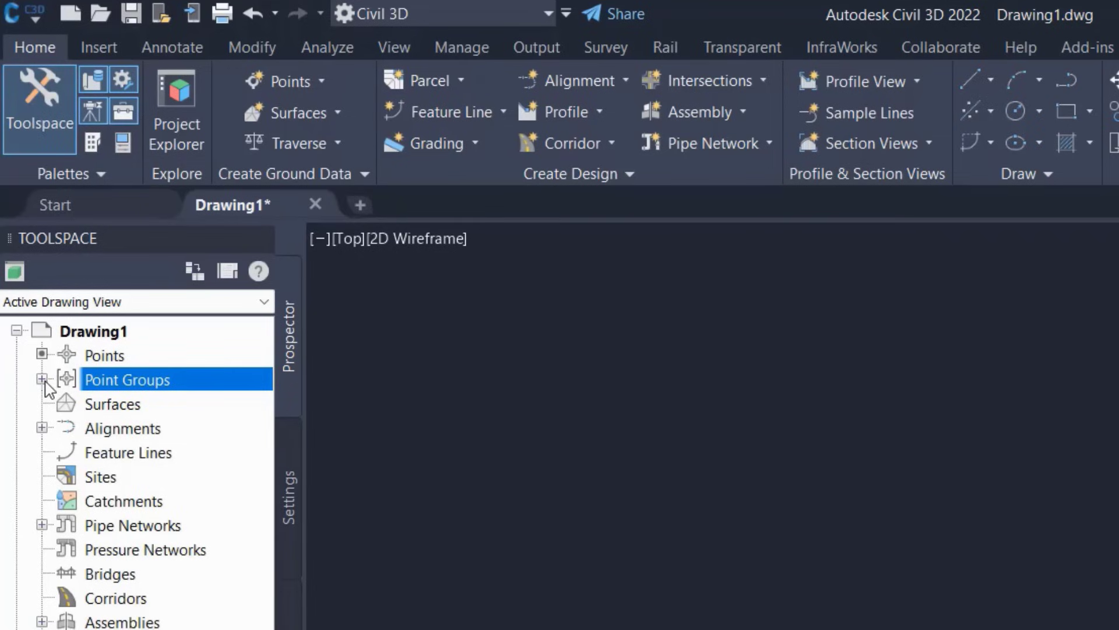
left_click(42, 379)
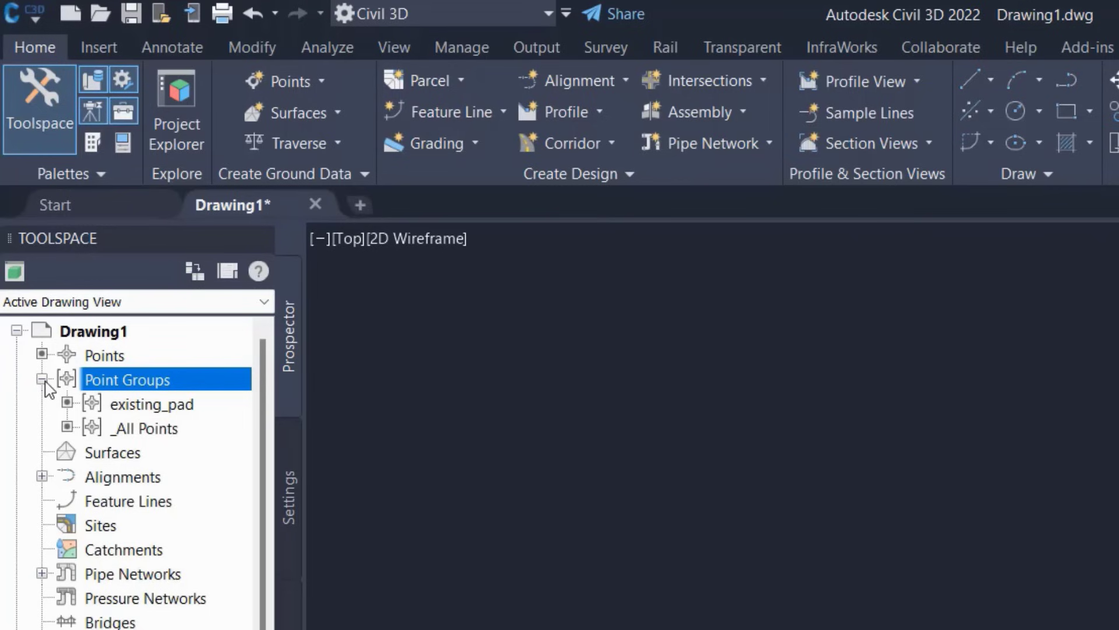
left_click(157, 405)
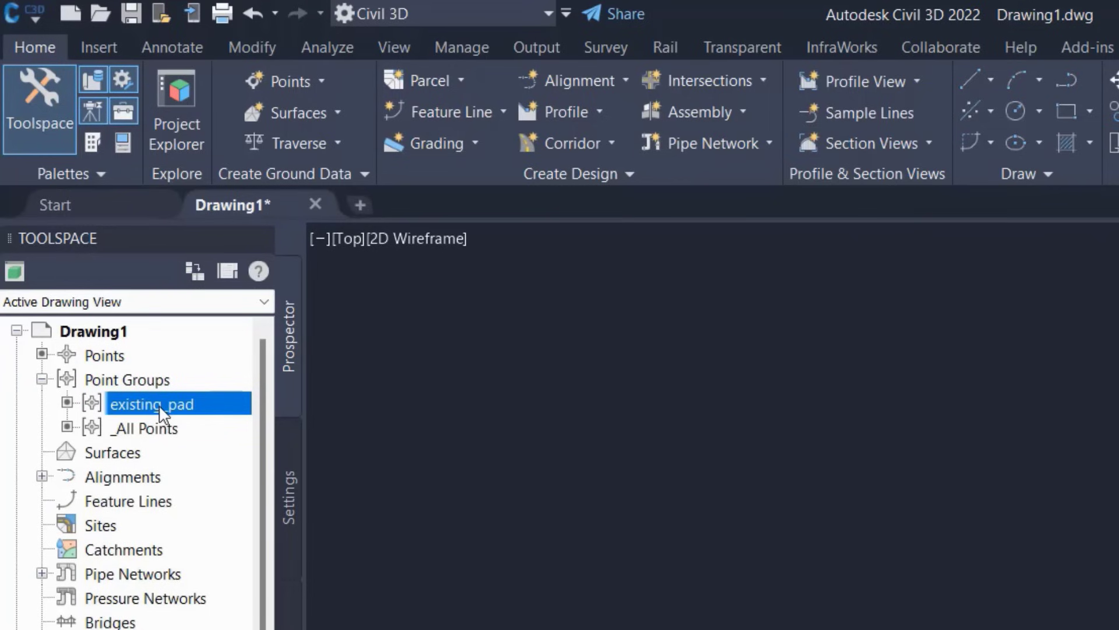
mouse_move(153, 404)
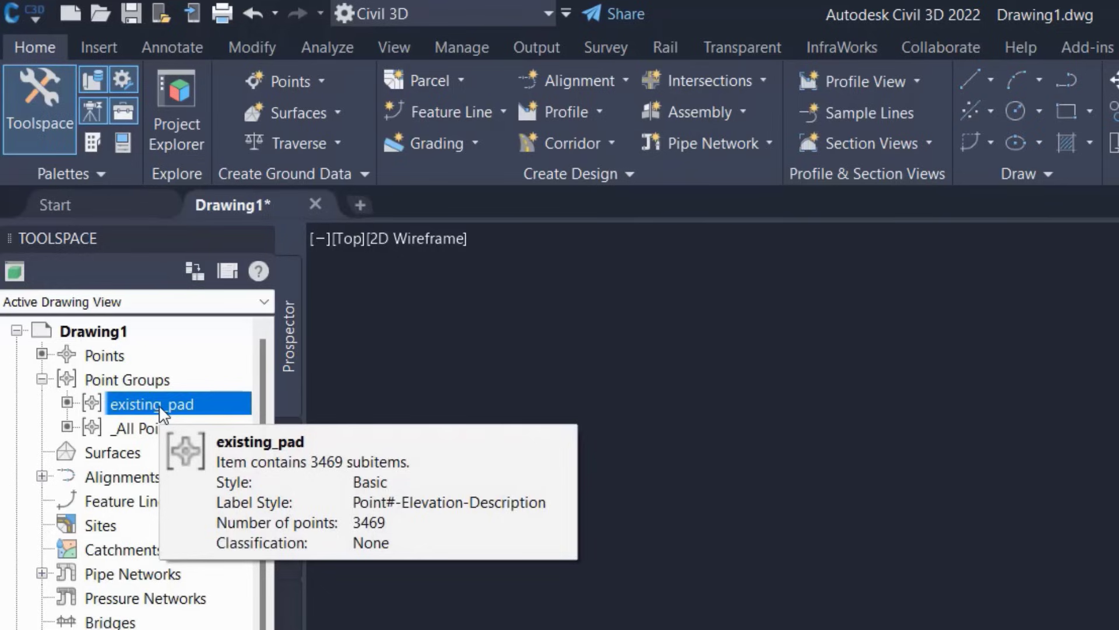
right_click(161, 415)
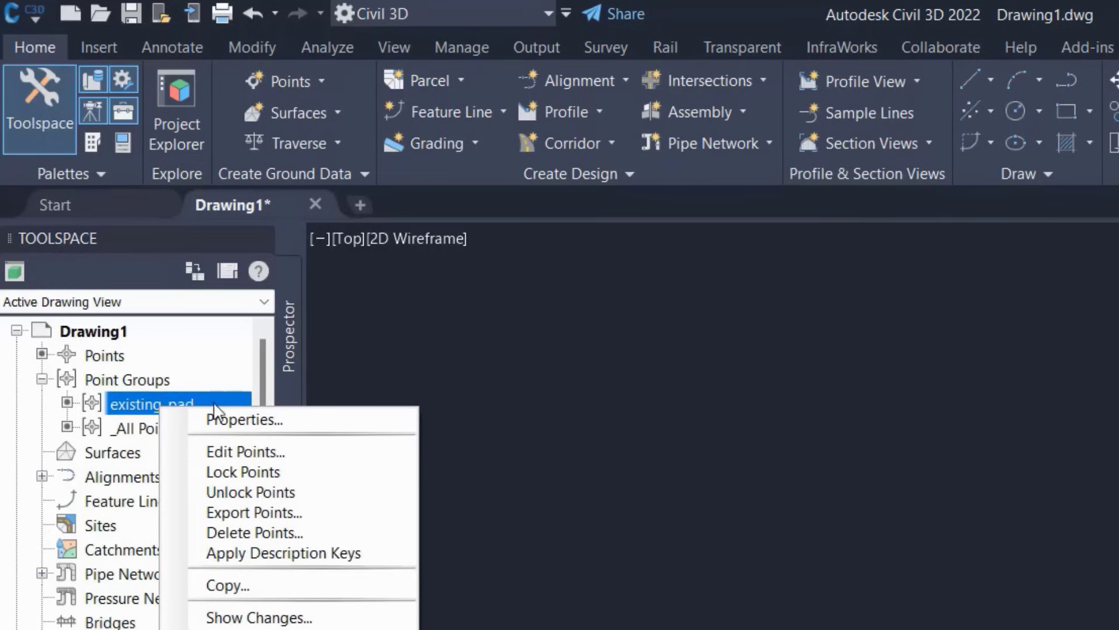
Set existing_pad's Basic point style to a custom X marker sized 0.50 mm
left_click(260, 420)
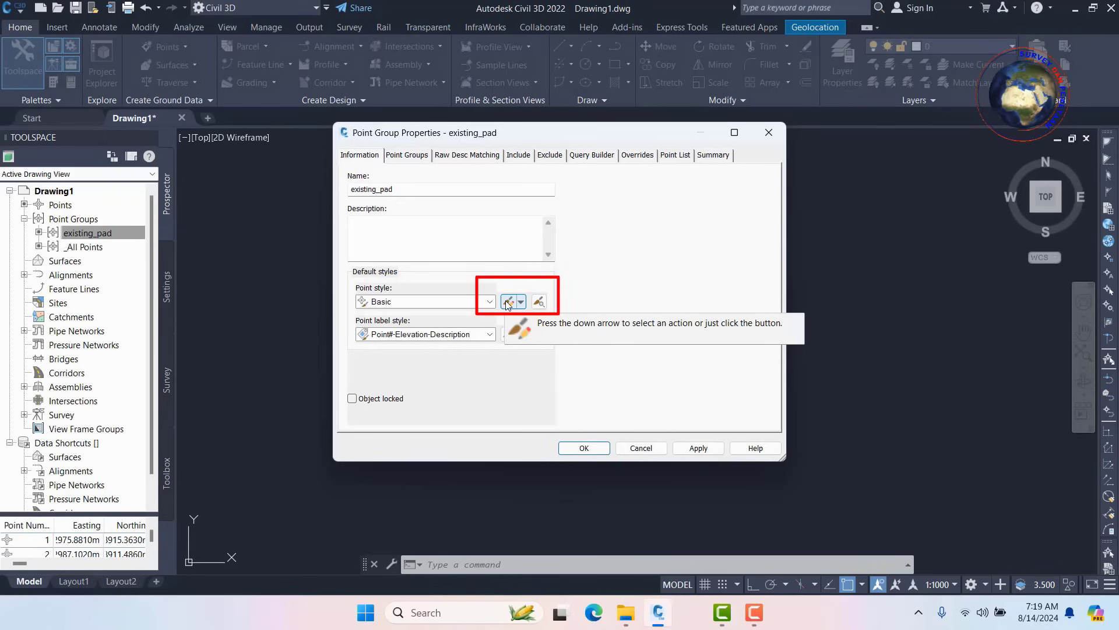
left_click(507, 302)
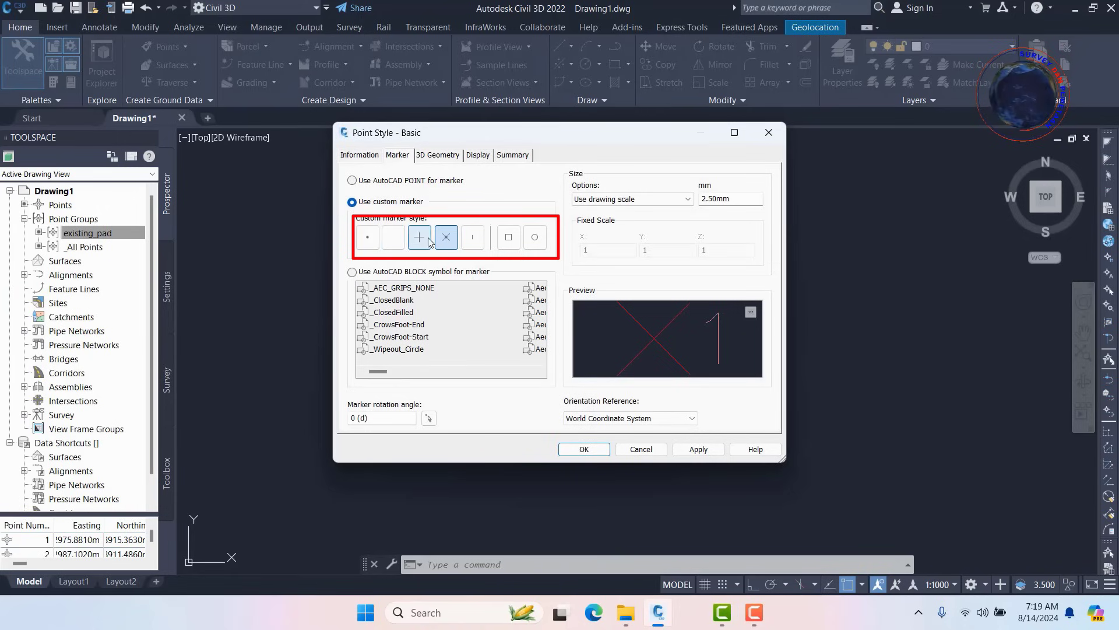
left_click(371, 240)
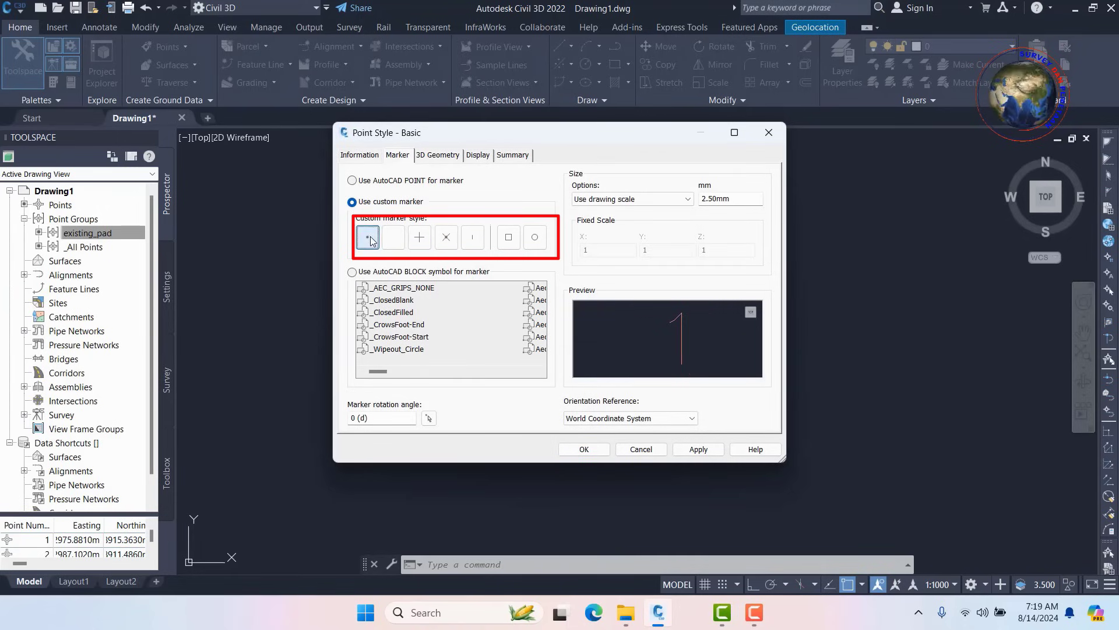
left_click(419, 237)
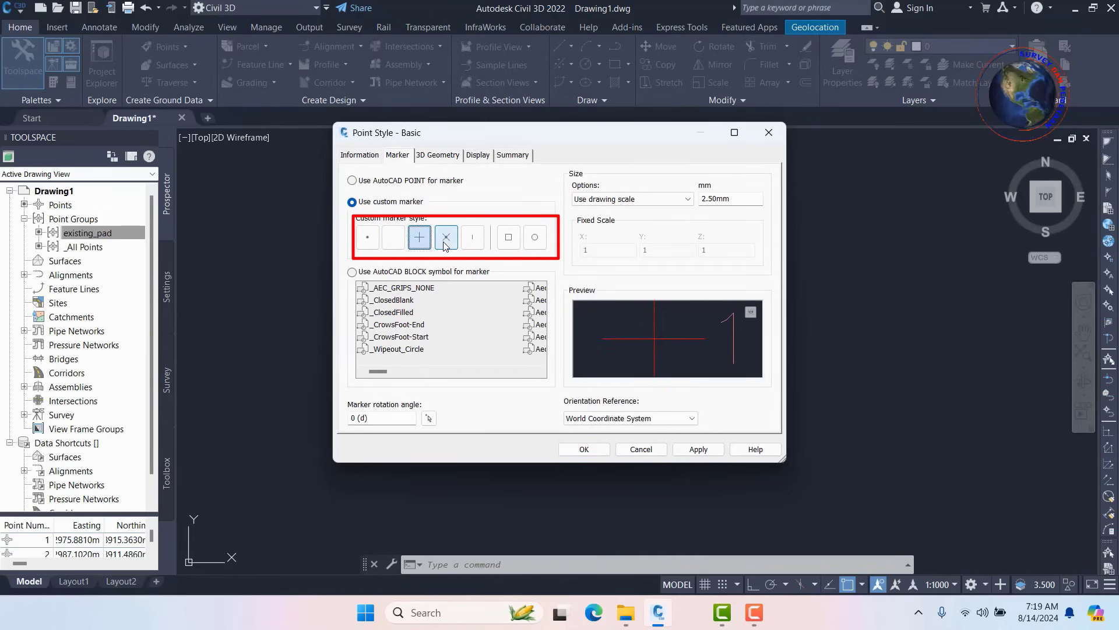
left_click(444, 245)
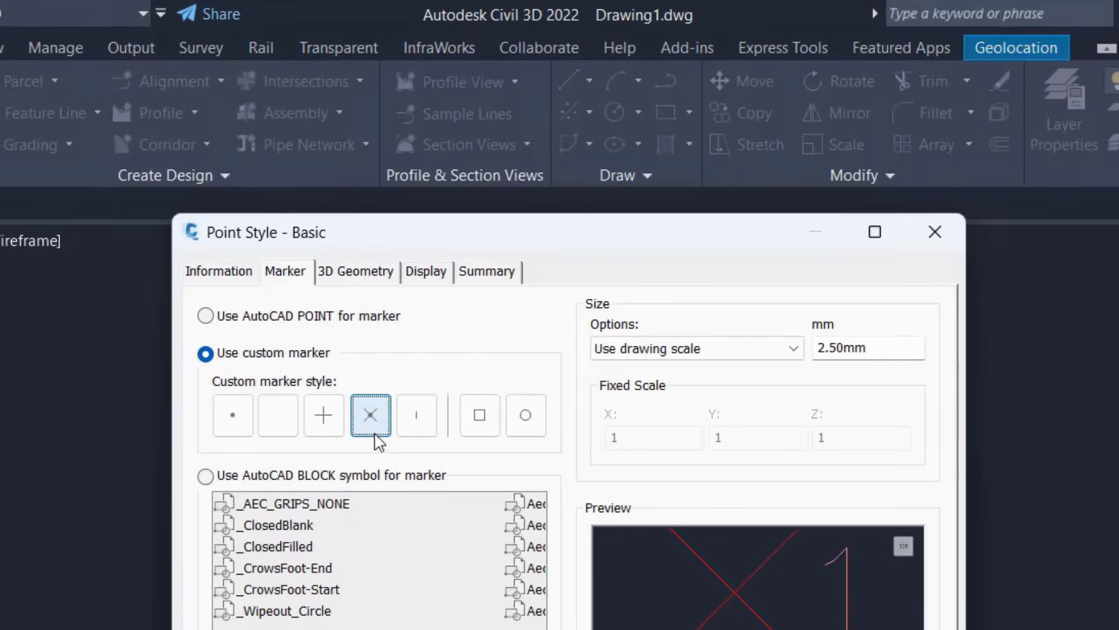
left_click(827, 348)
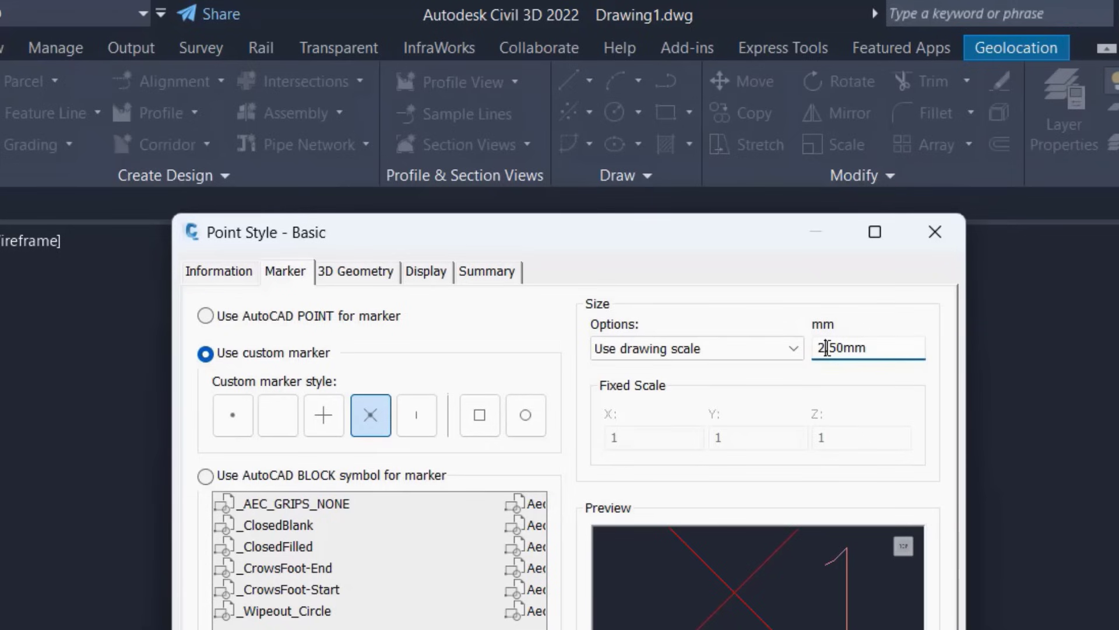
key("BackSpace")
type("0.")
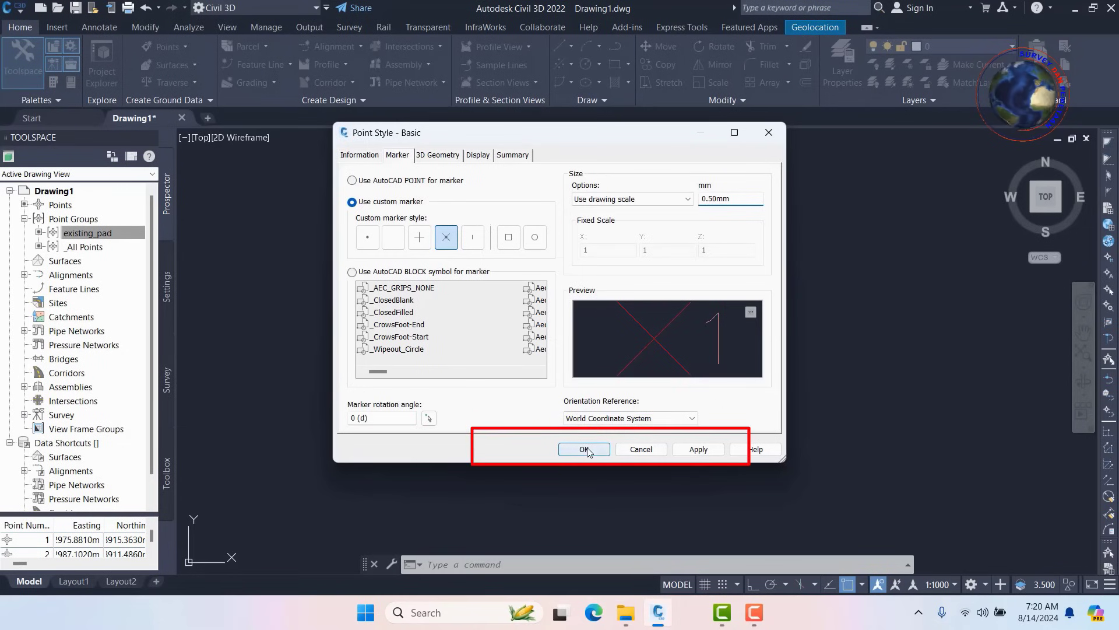
left_click(584, 449)
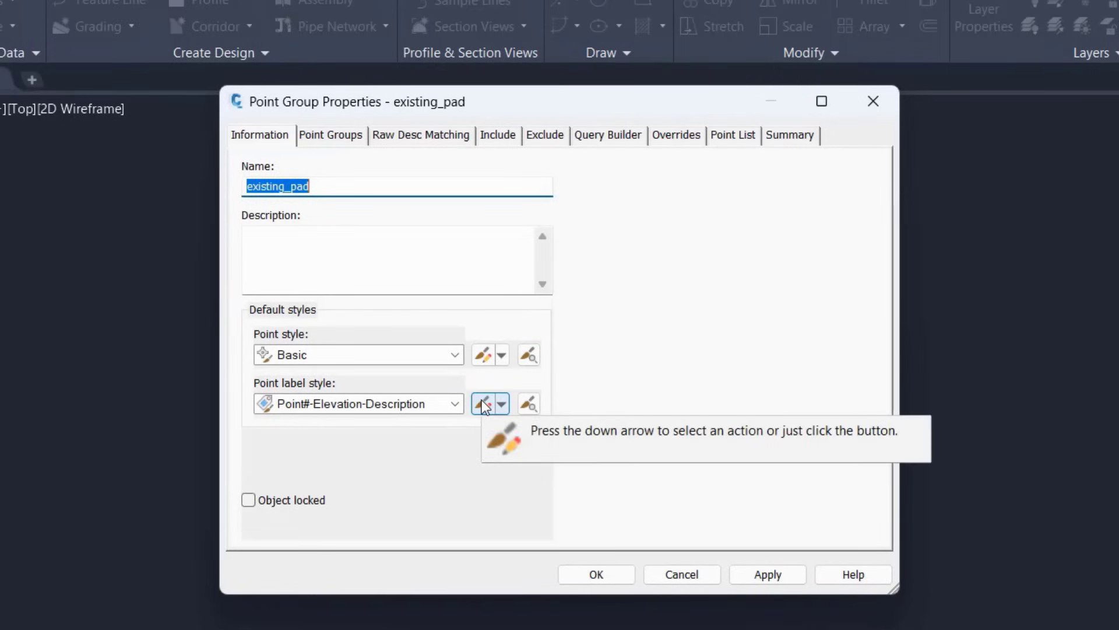
Give the Point#-Elevation-Description description text 0.50 mm height and 0.25 mm border gap
left_click(483, 404)
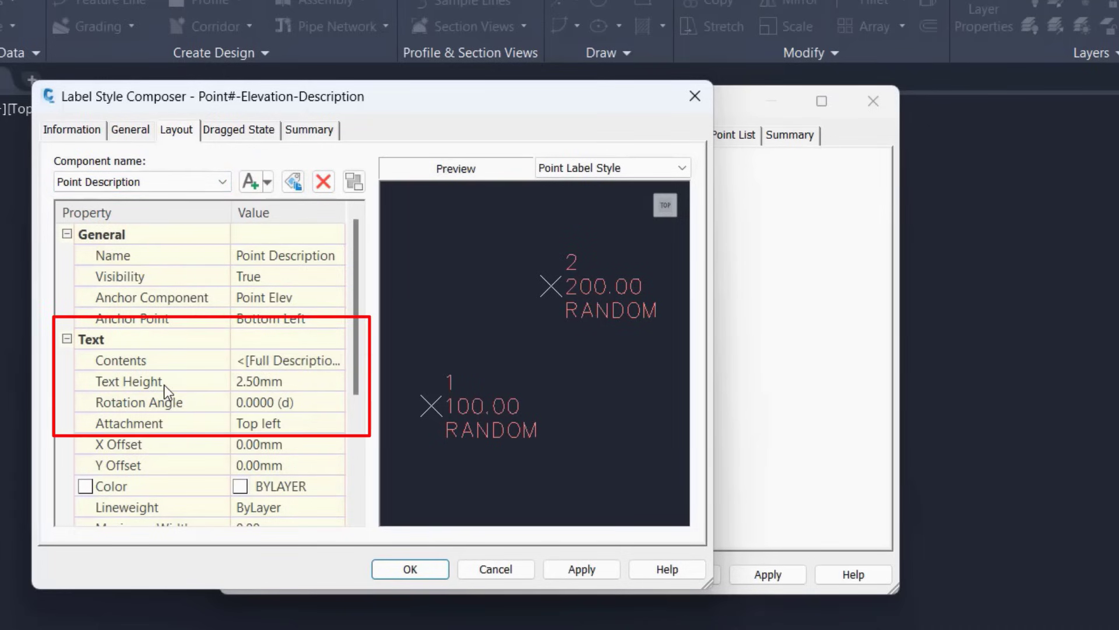
left_click(250, 380)
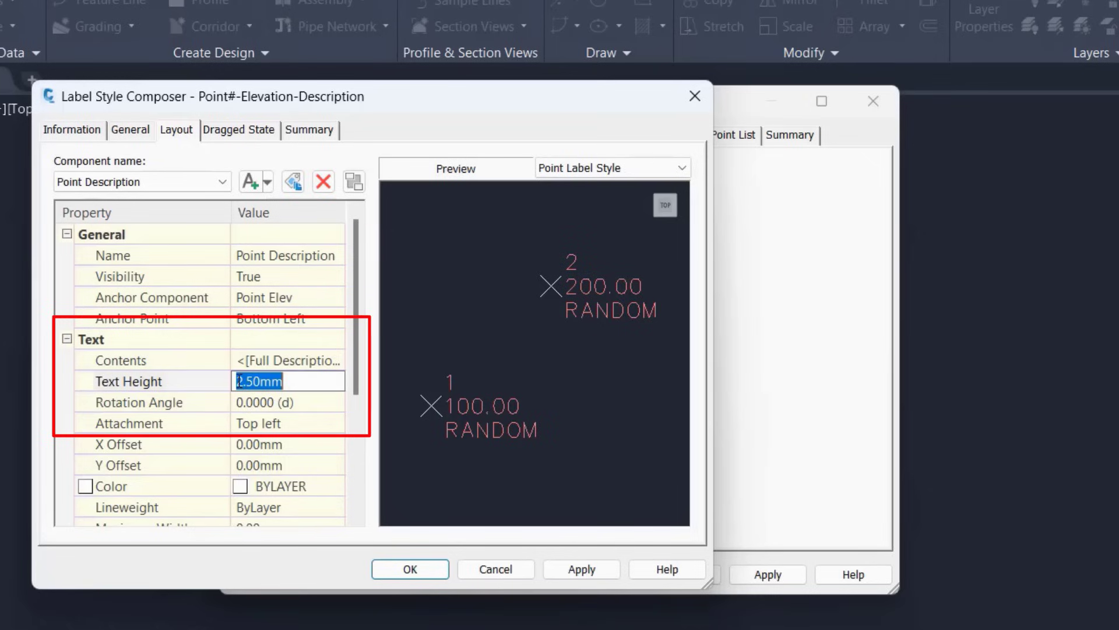
left_click(245, 380)
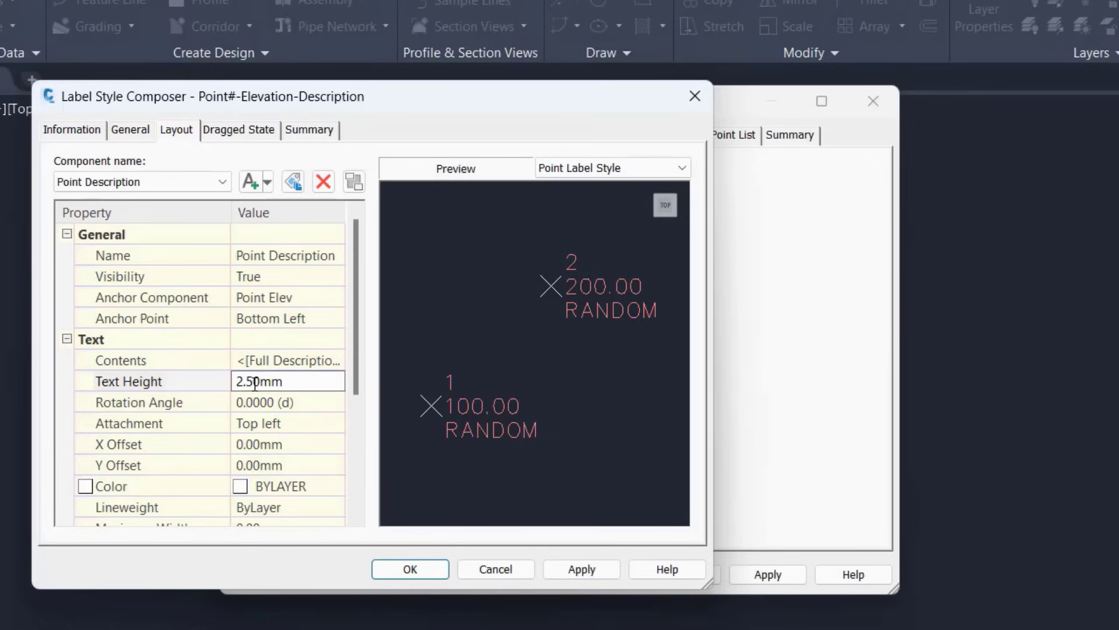
key("BackSpace")
type("0")
mouse_move(355, 302)
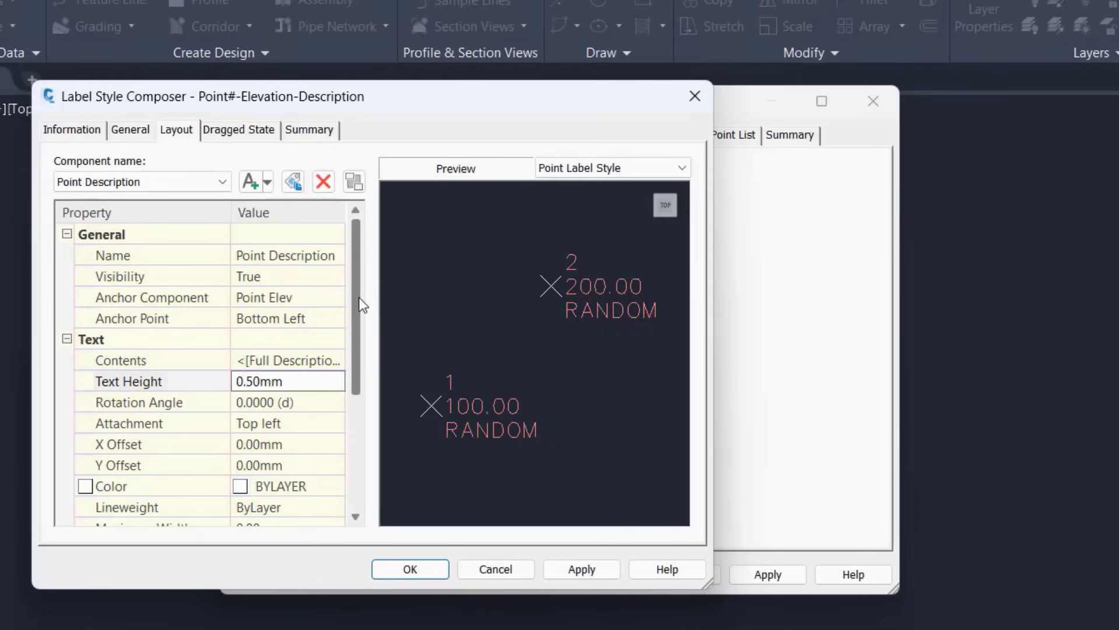
left_click_drag(359, 297, 375, 395)
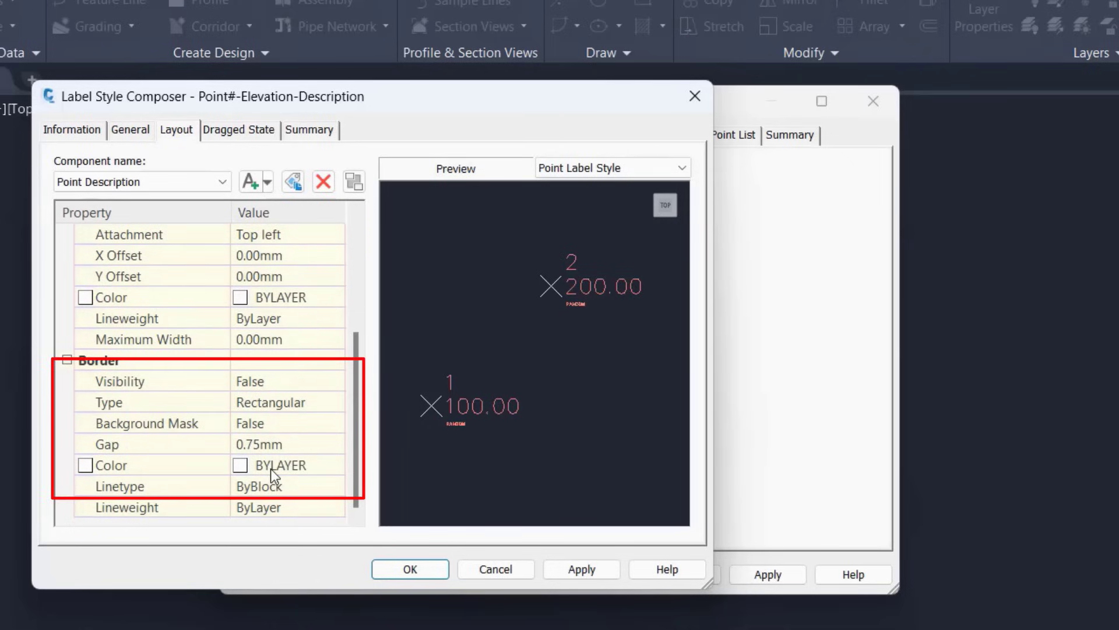
left_click(252, 445)
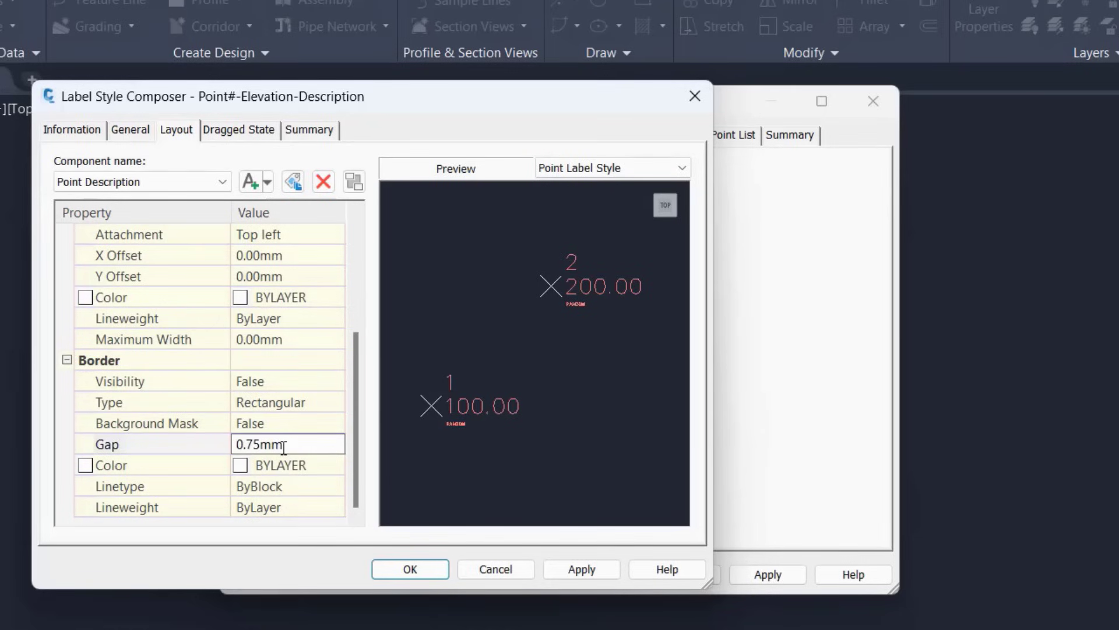
key("BackSpace")
type("2")
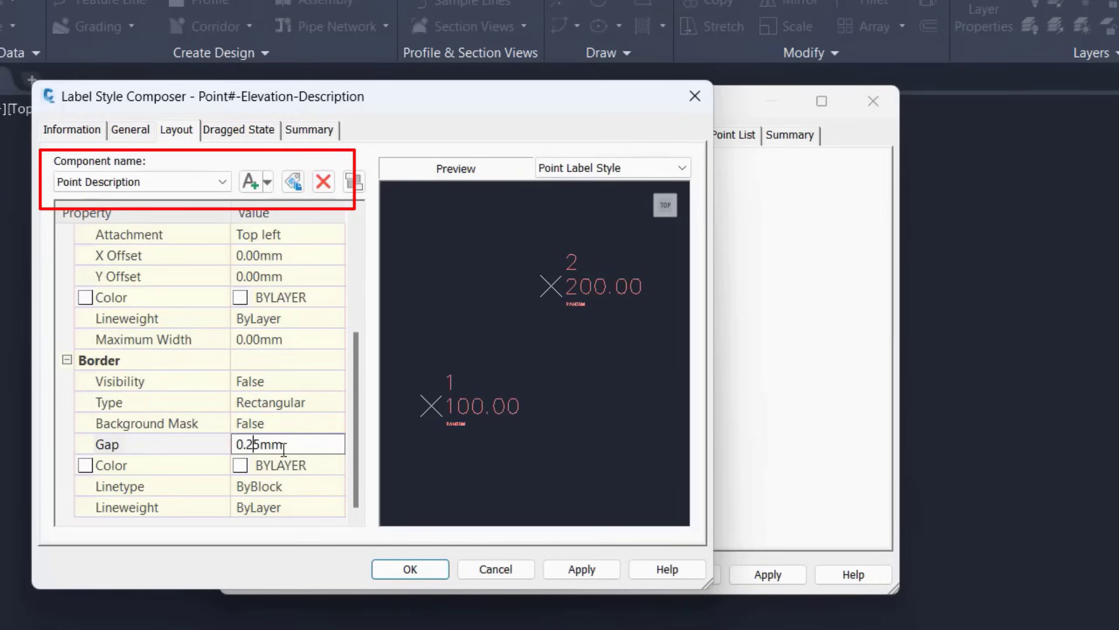
Delete the Point Number component from the Point#-Elevation-Description label style
left_click(221, 180)
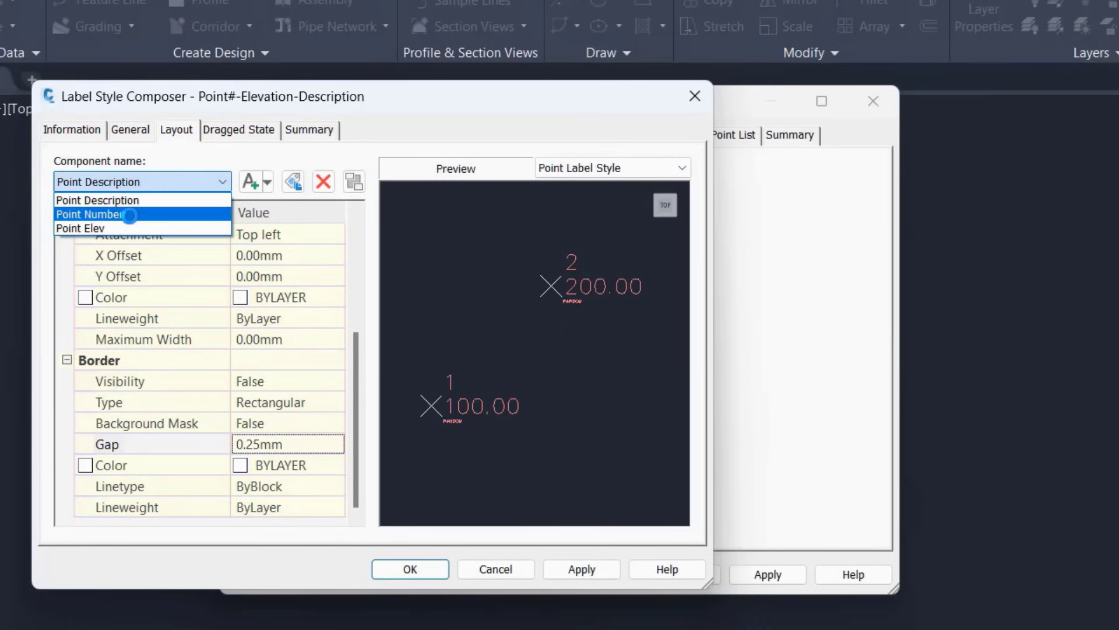
left_click(127, 215)
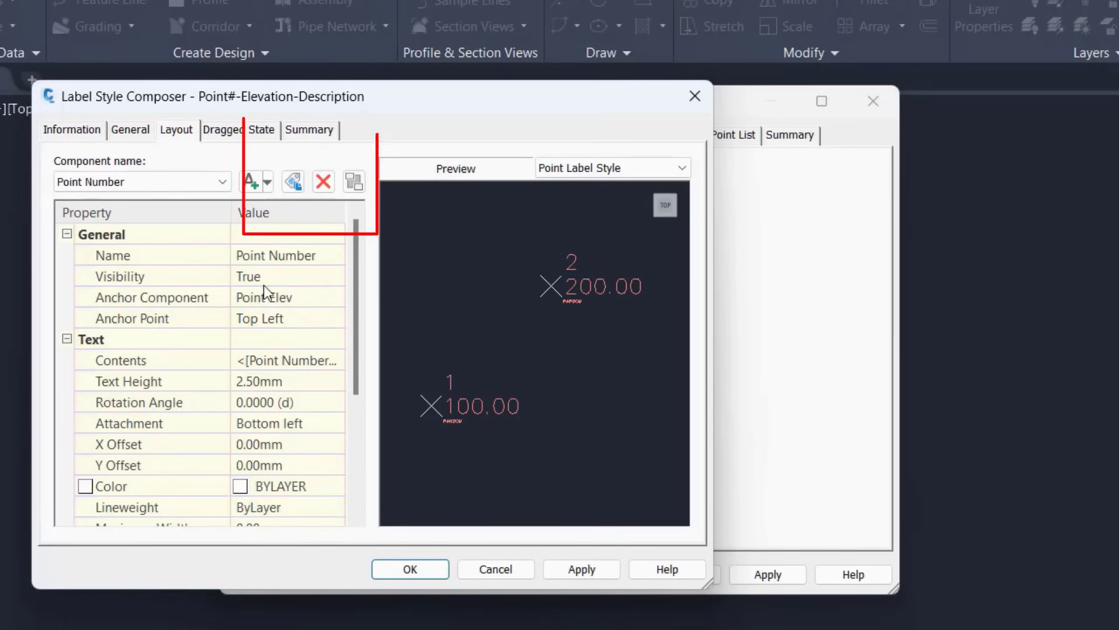
left_click(324, 185)
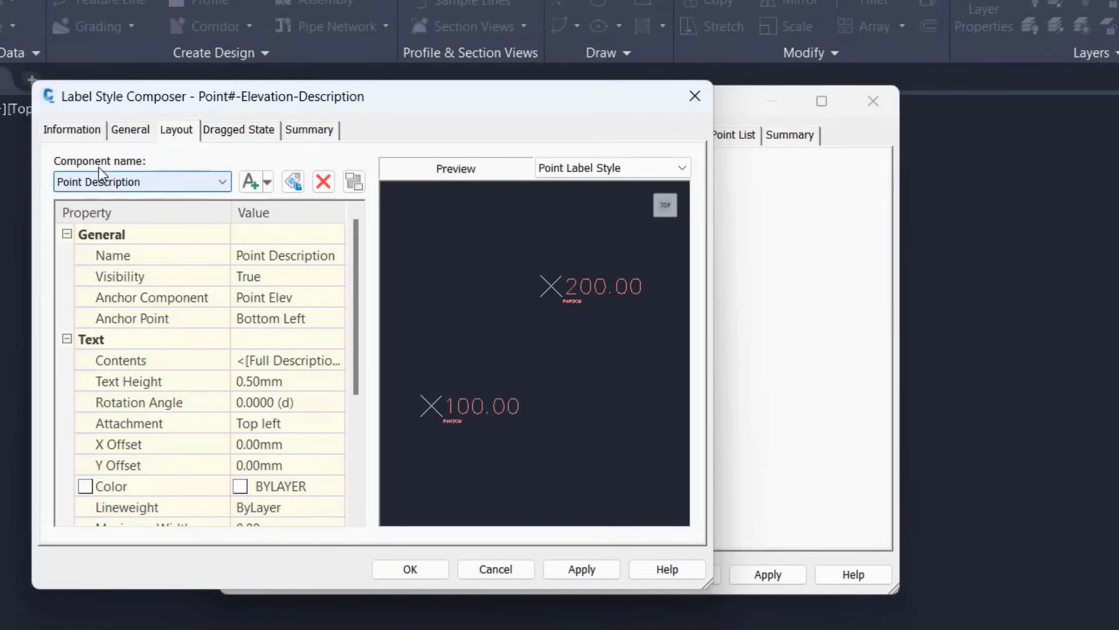
left_click(223, 185)
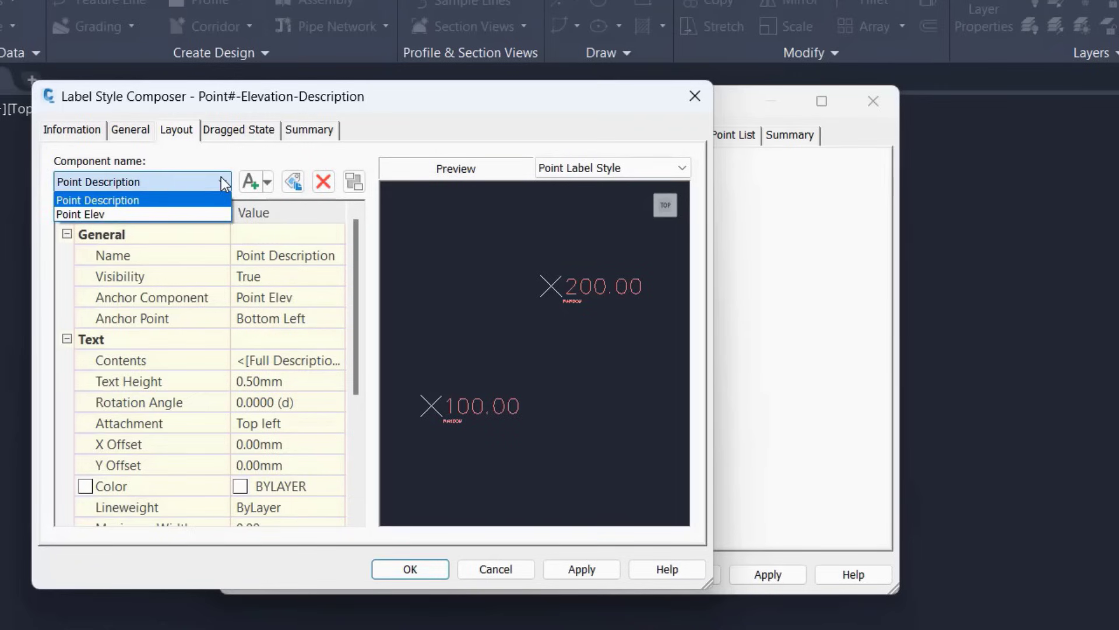
Set the Point Elev component's text height to 0.50mm
left_click(114, 214)
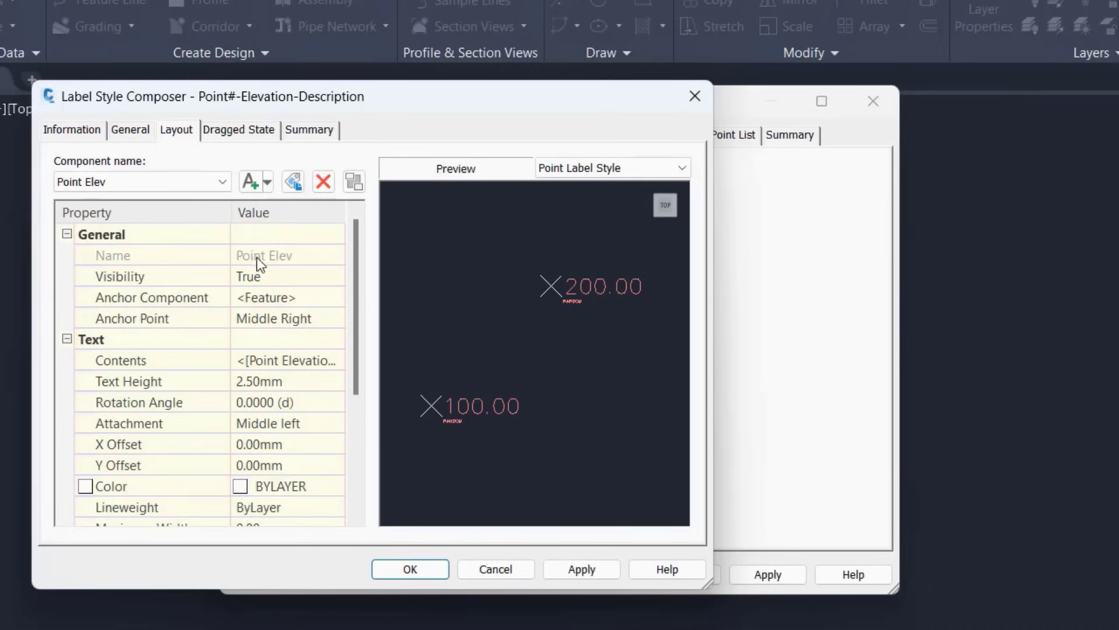
left_click(104, 340)
left_click(149, 379)
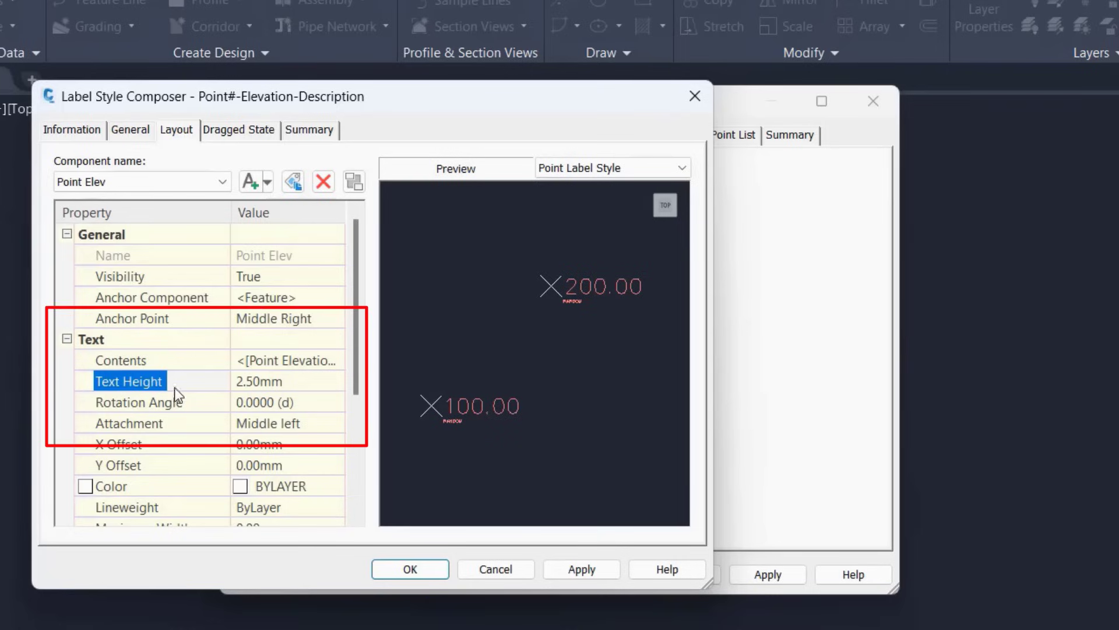
left_click(246, 381)
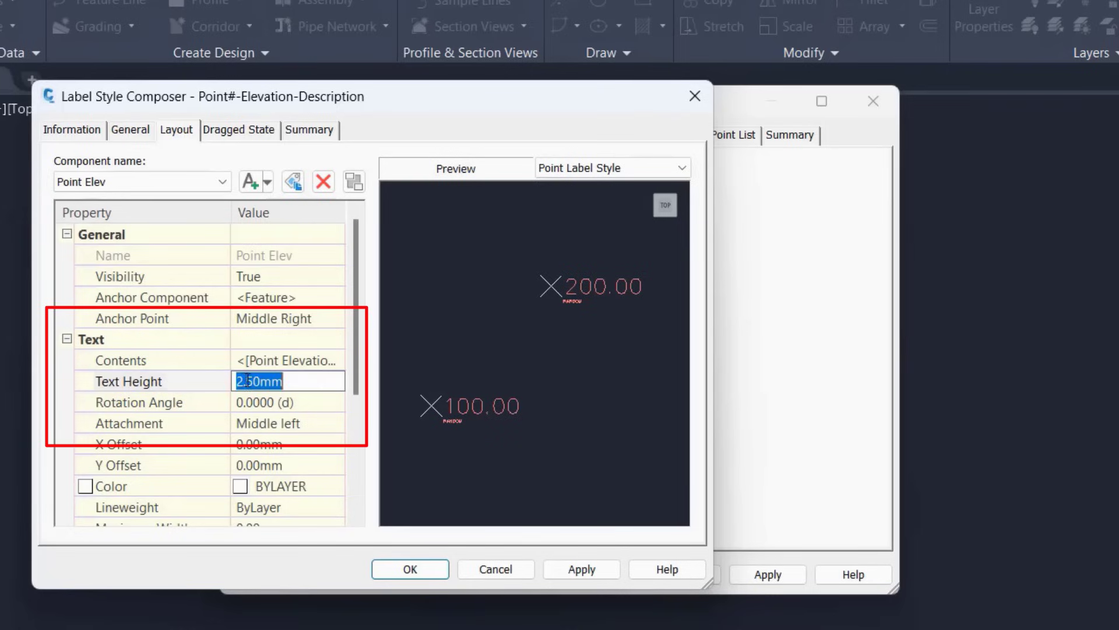
left_click(272, 381)
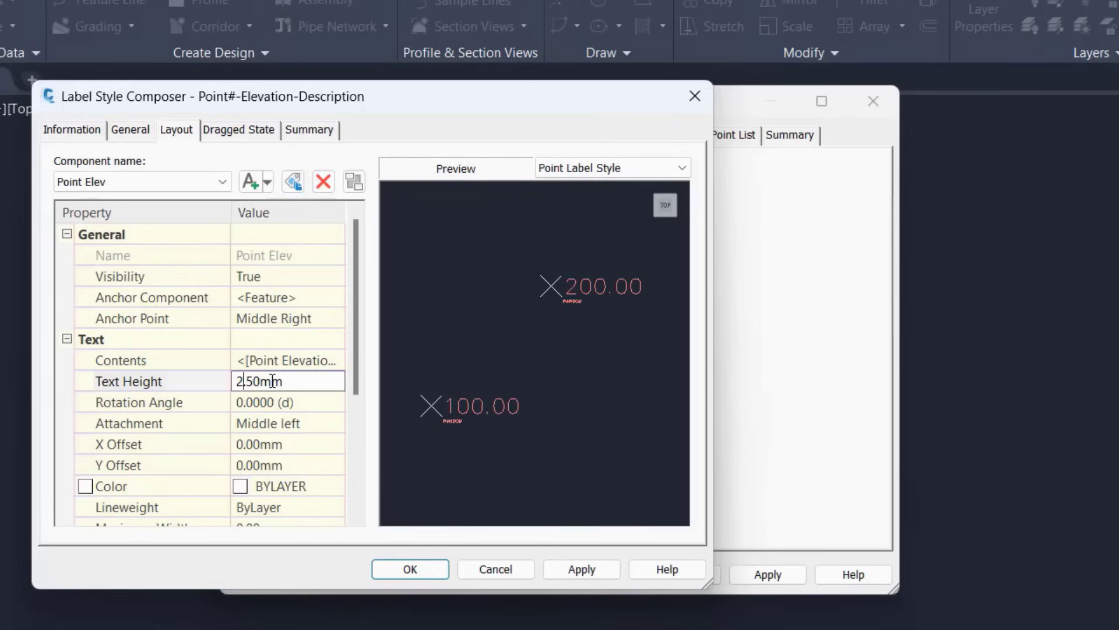
key("BackSpace")
type("0")
Tighten the Point Elev component's border gap to 0.25mm
left_click_drag(354, 296, 377, 410)
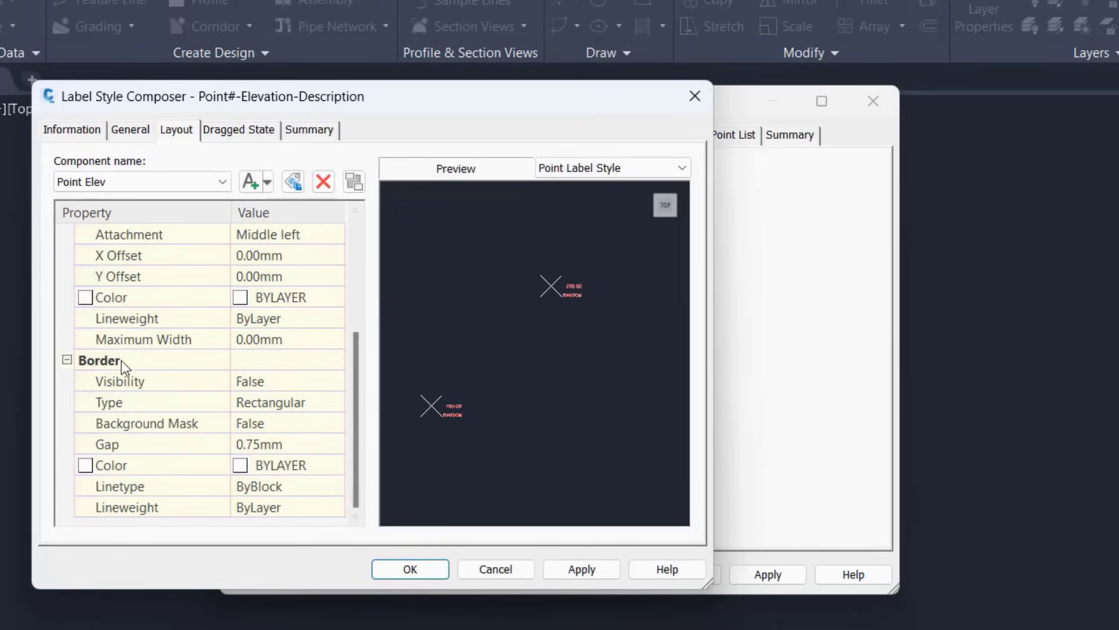
left_click(120, 443)
left_click(250, 443)
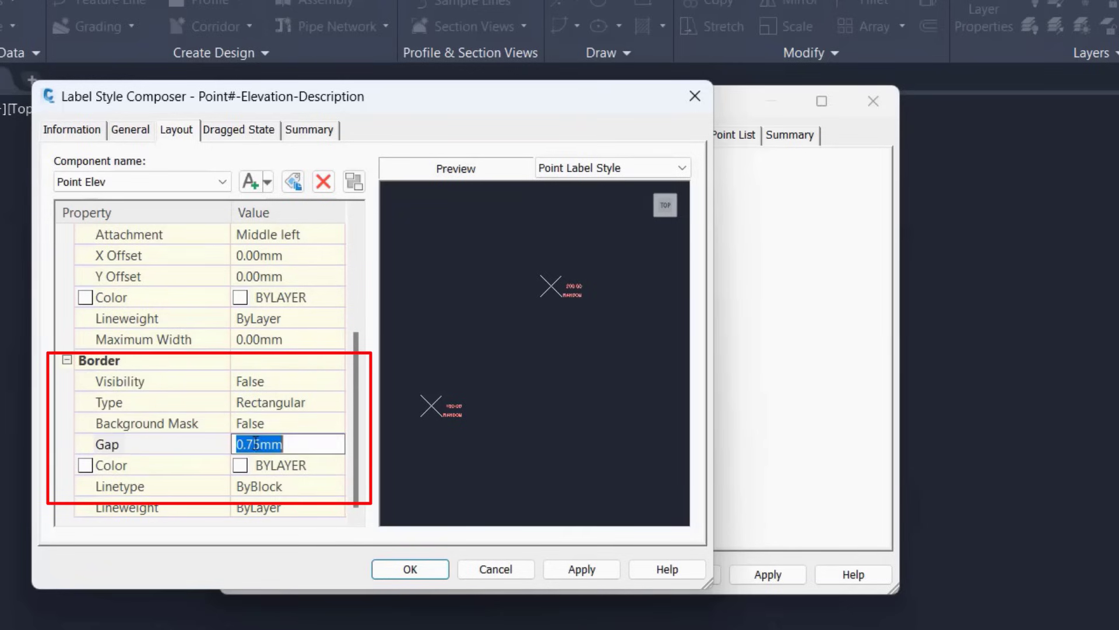
left_click(257, 443)
key("BackSpace")
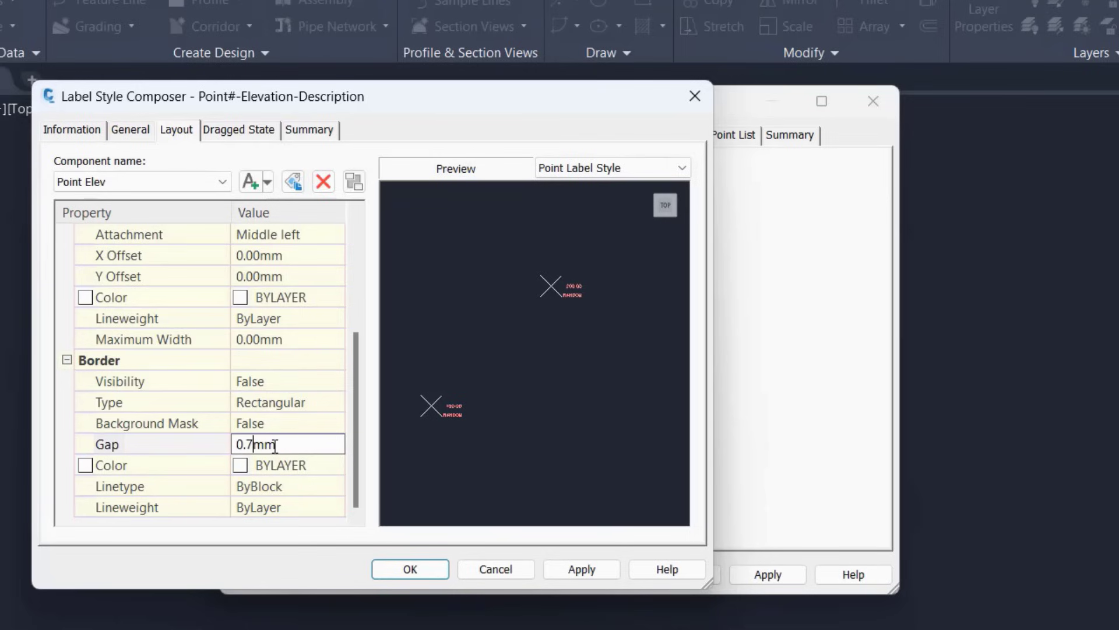
type("2")
key("BackSpace")
key("BackSpace")
type("25")
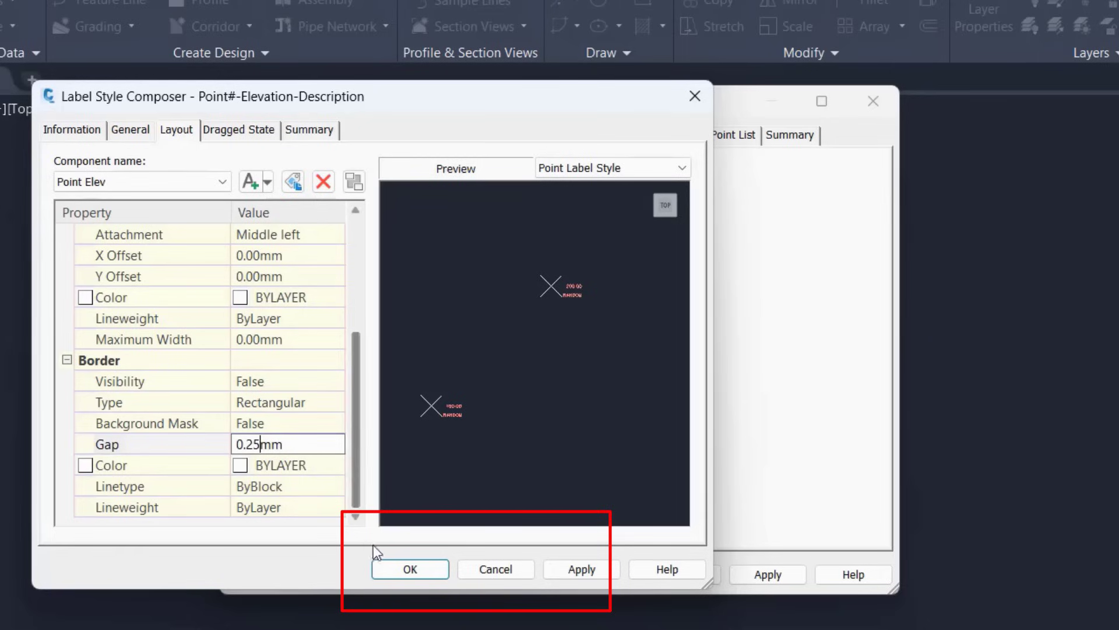
Accept the label style edits, then apply and close the existing_pad point group properties
left_click(408, 569)
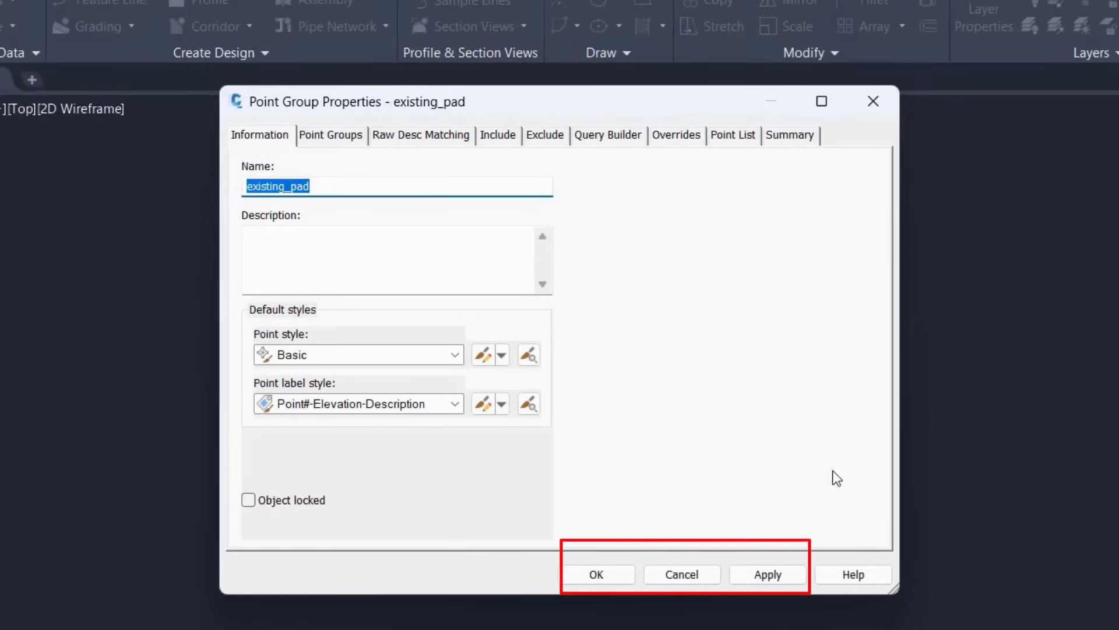
left_click(757, 572)
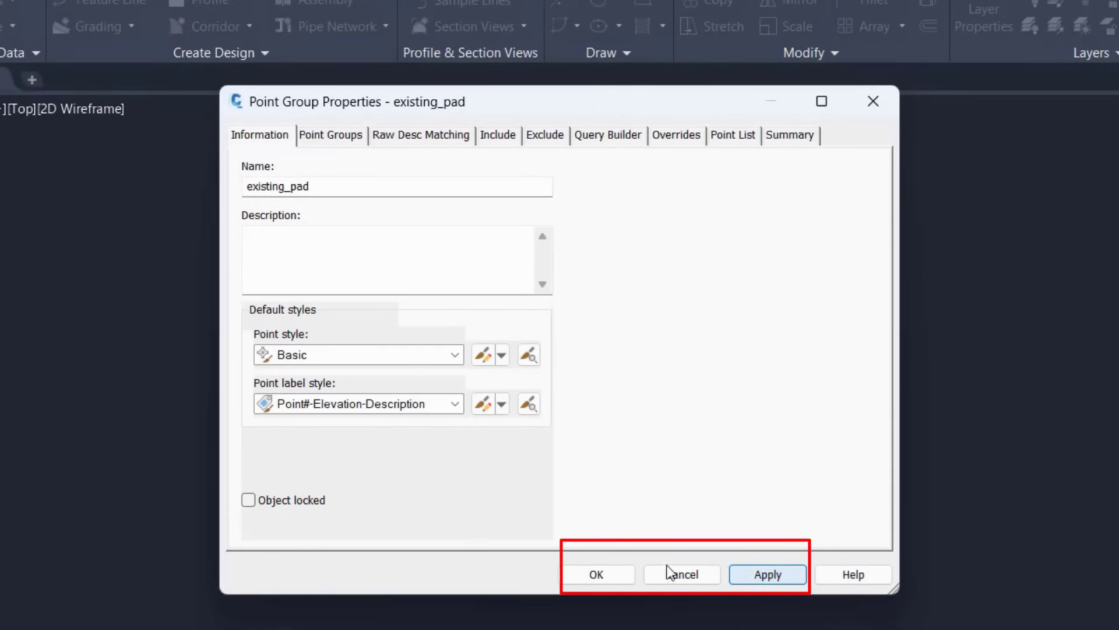
left_click(595, 574)
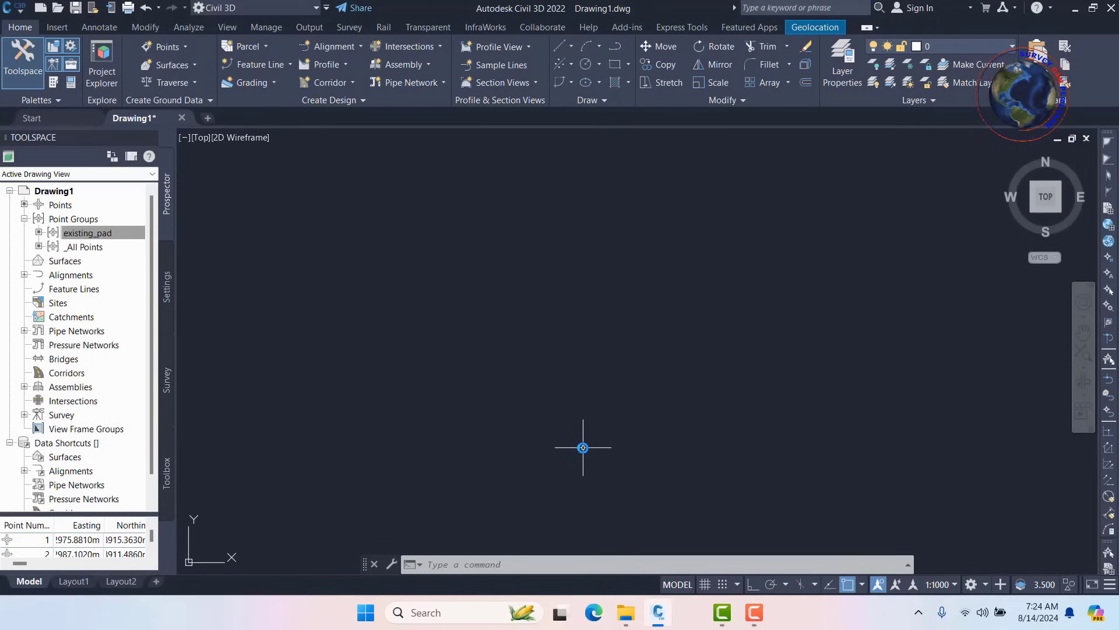
Zoom to extents (Z, E) so all existing_pad survey points fill the view
type("z")
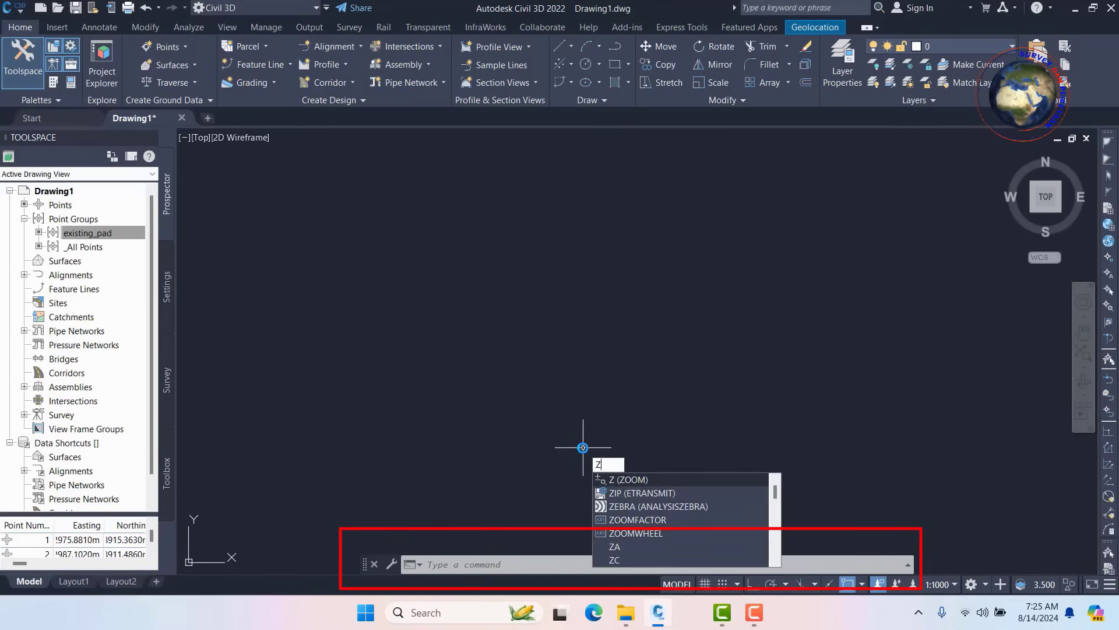
key("Return")
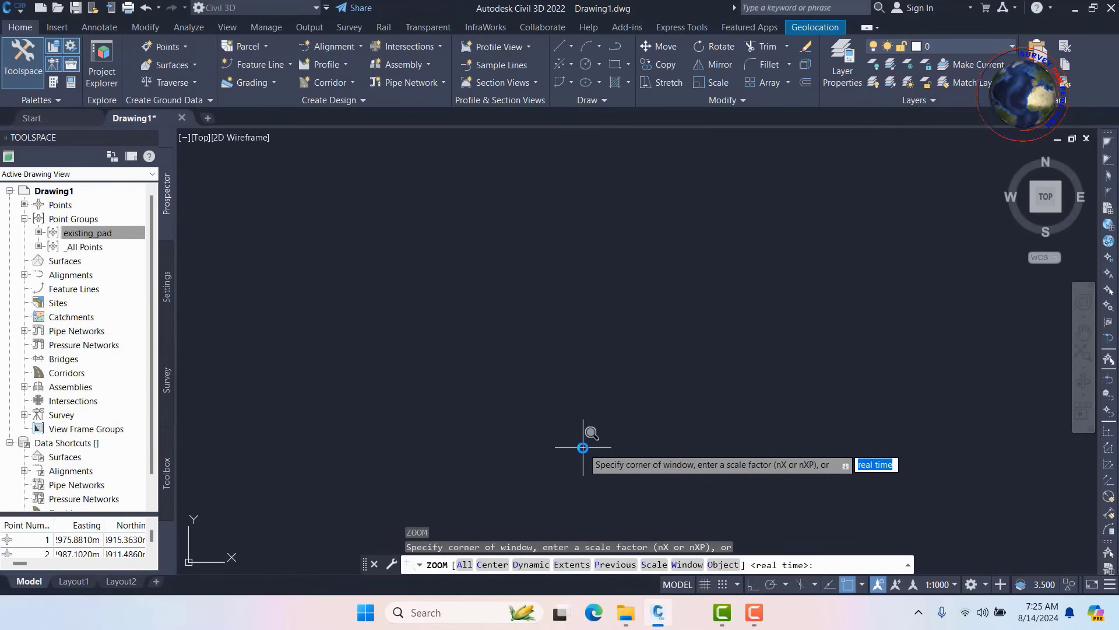
type("e")
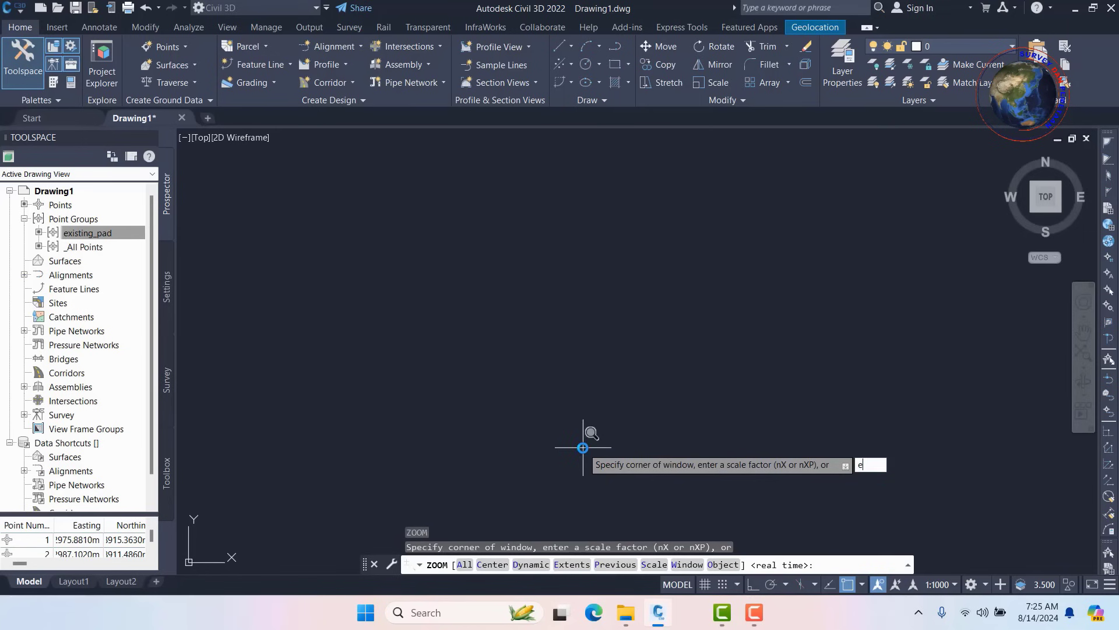
key("Return")
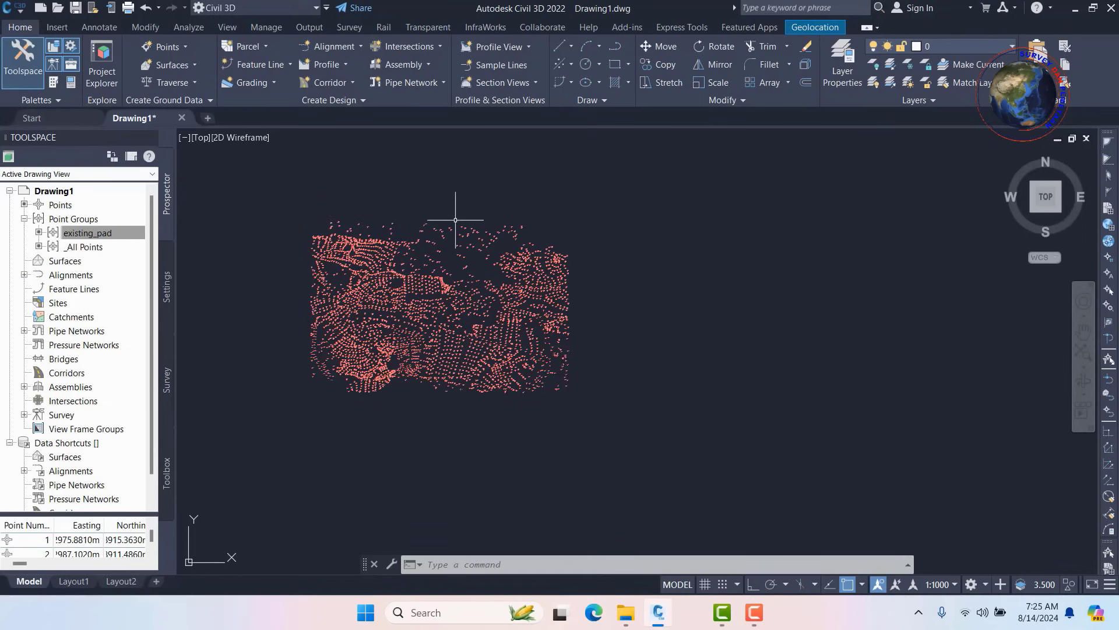